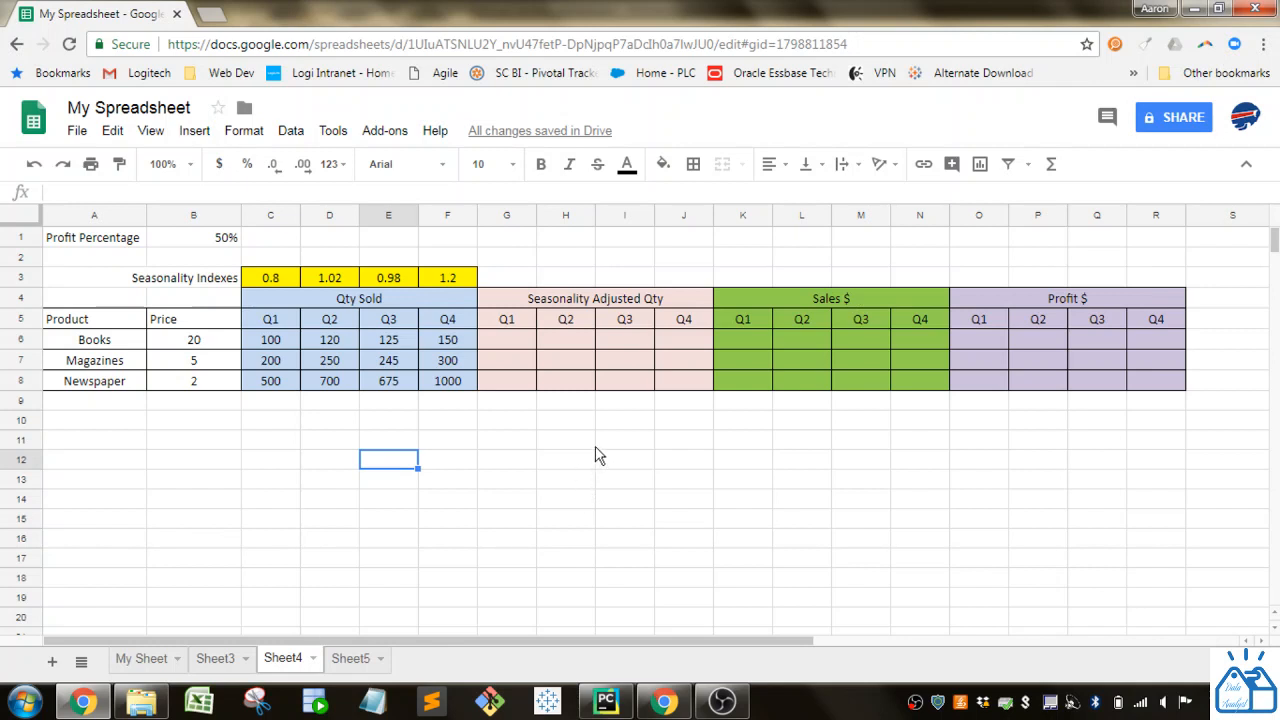
Enter the relative formula =C6*C3 in G6 to multiply the Books Q1 quantity by its seasonality index.
left_click(503, 347)
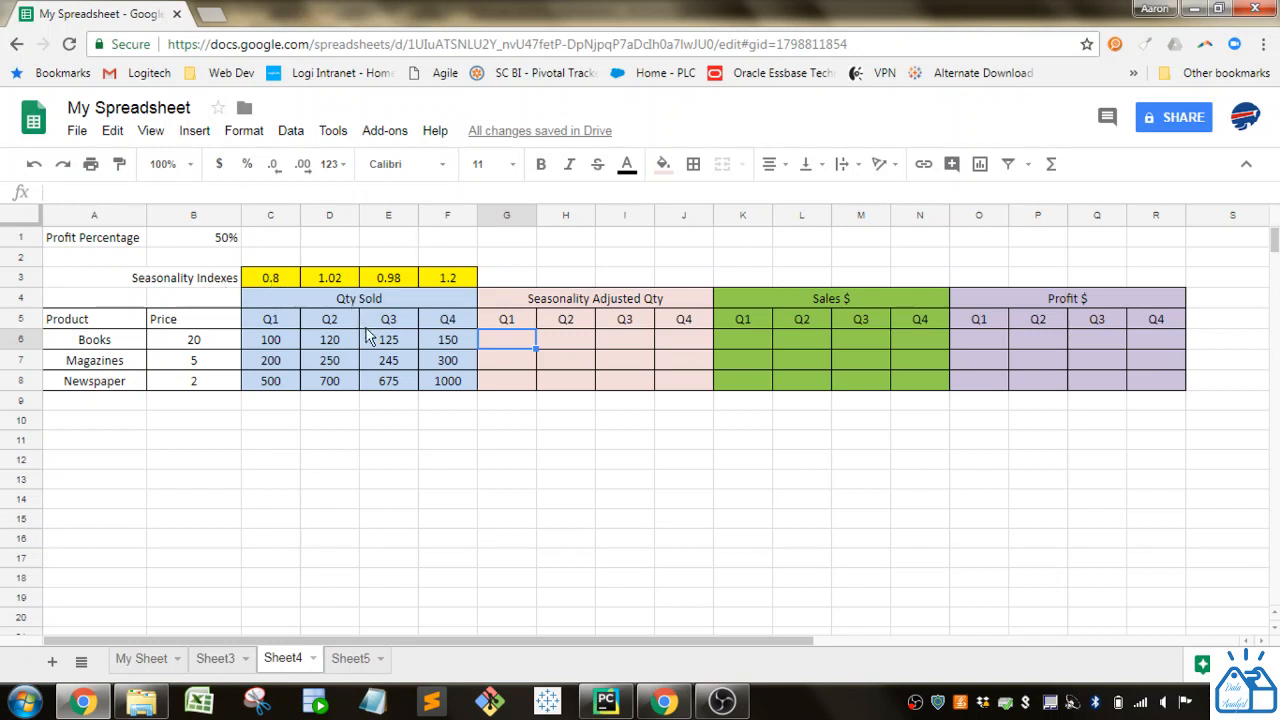
type("=")
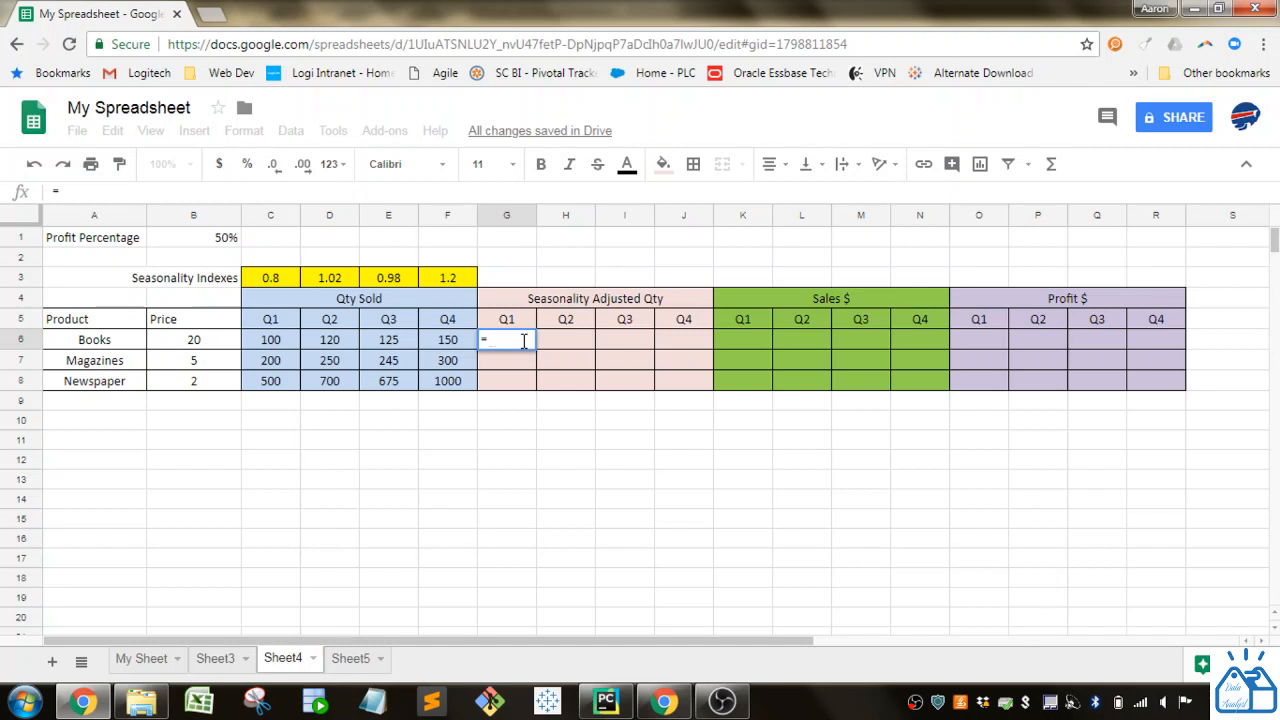
left_click(271, 346)
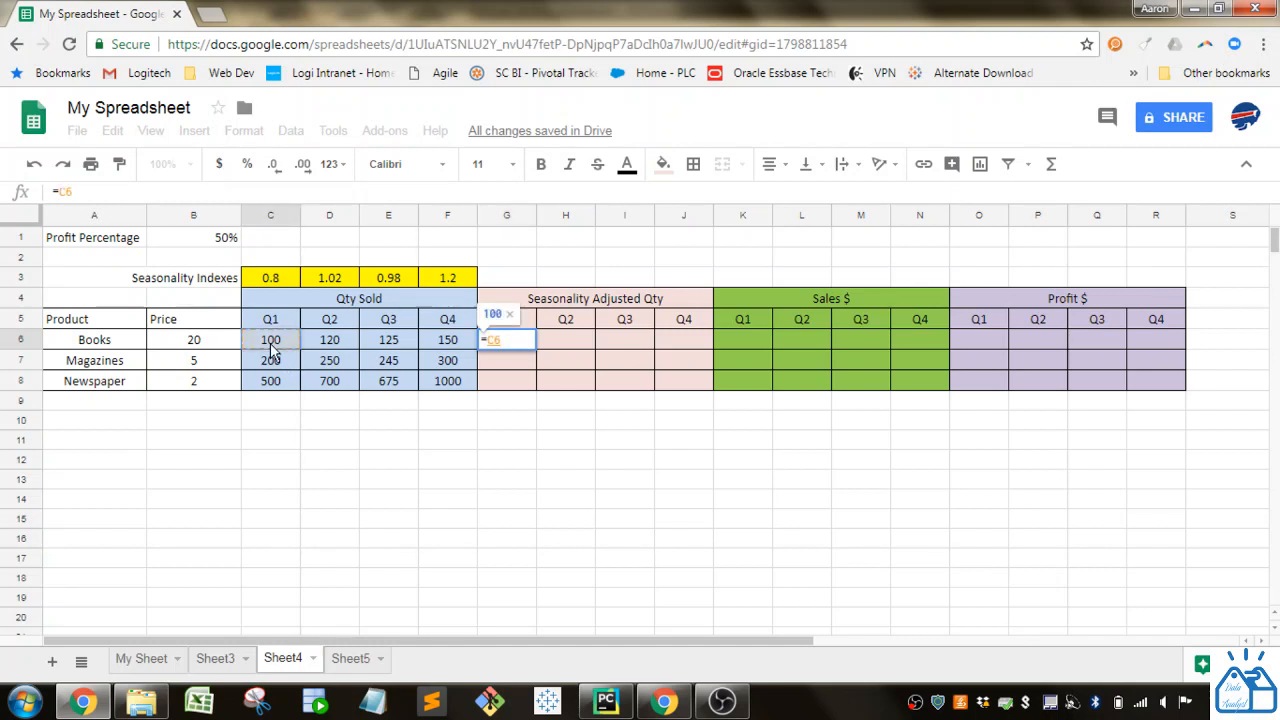
type("*")
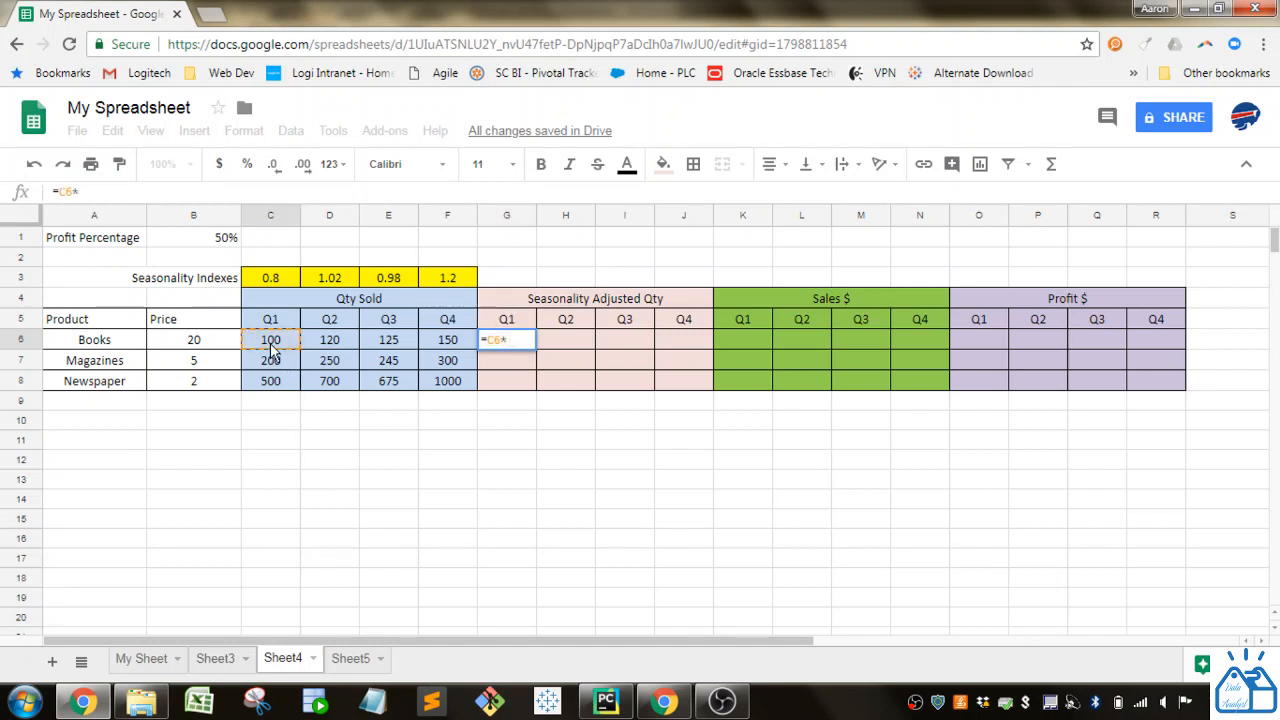
left_click(268, 283)
key("Return")
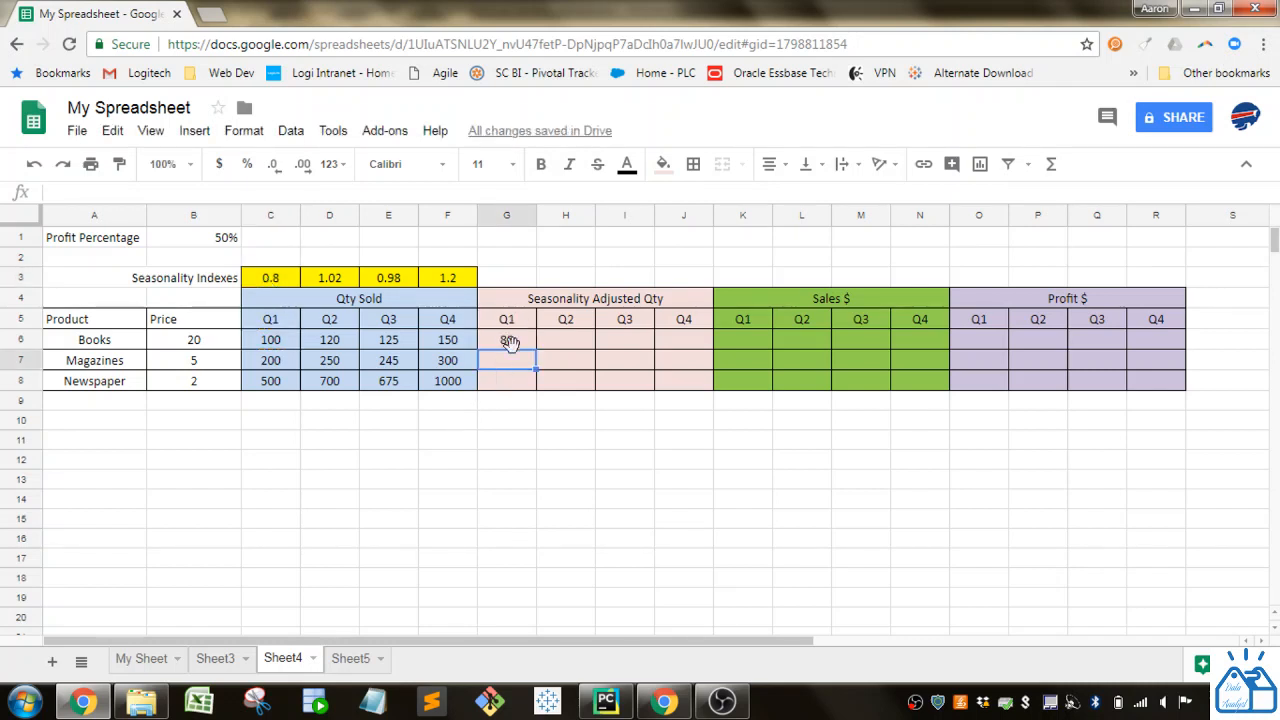
Copy the G6 formula across the Books row to J6, check J6's references, and extend the row's formulas down through row 8.
left_click(508, 341)
left_click_drag(535, 348, 686, 350)
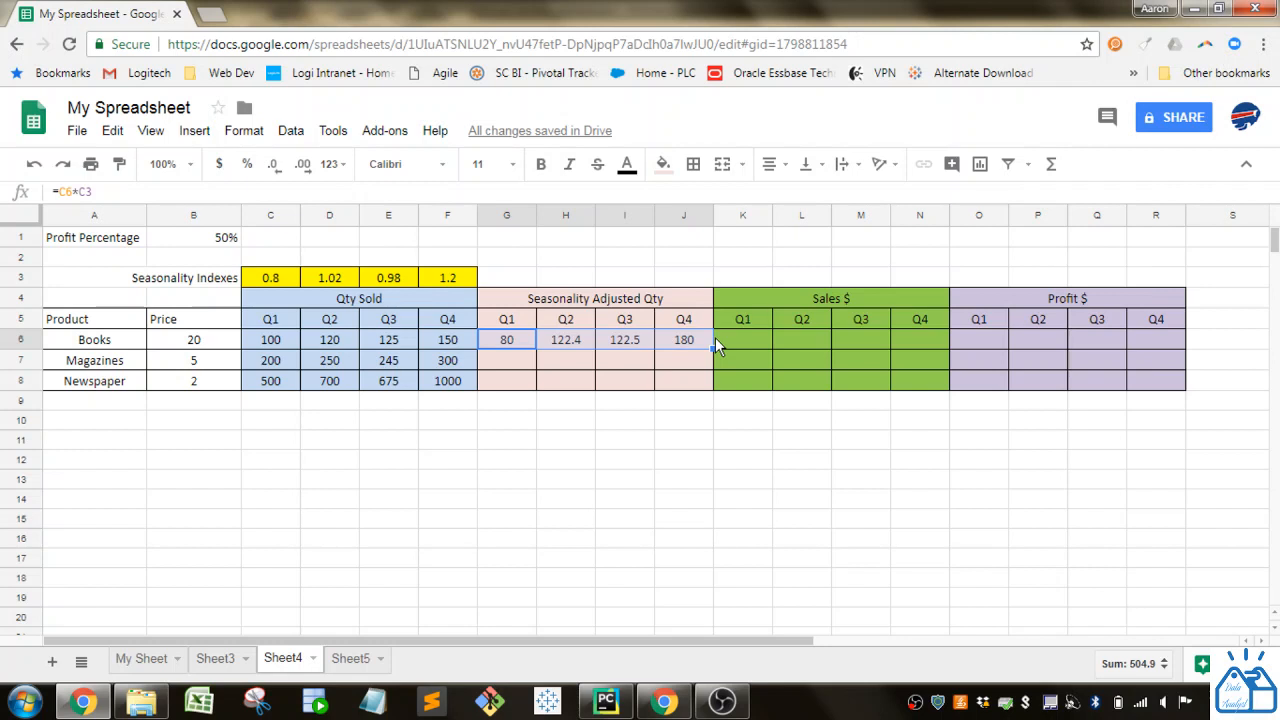
double_click(681, 341)
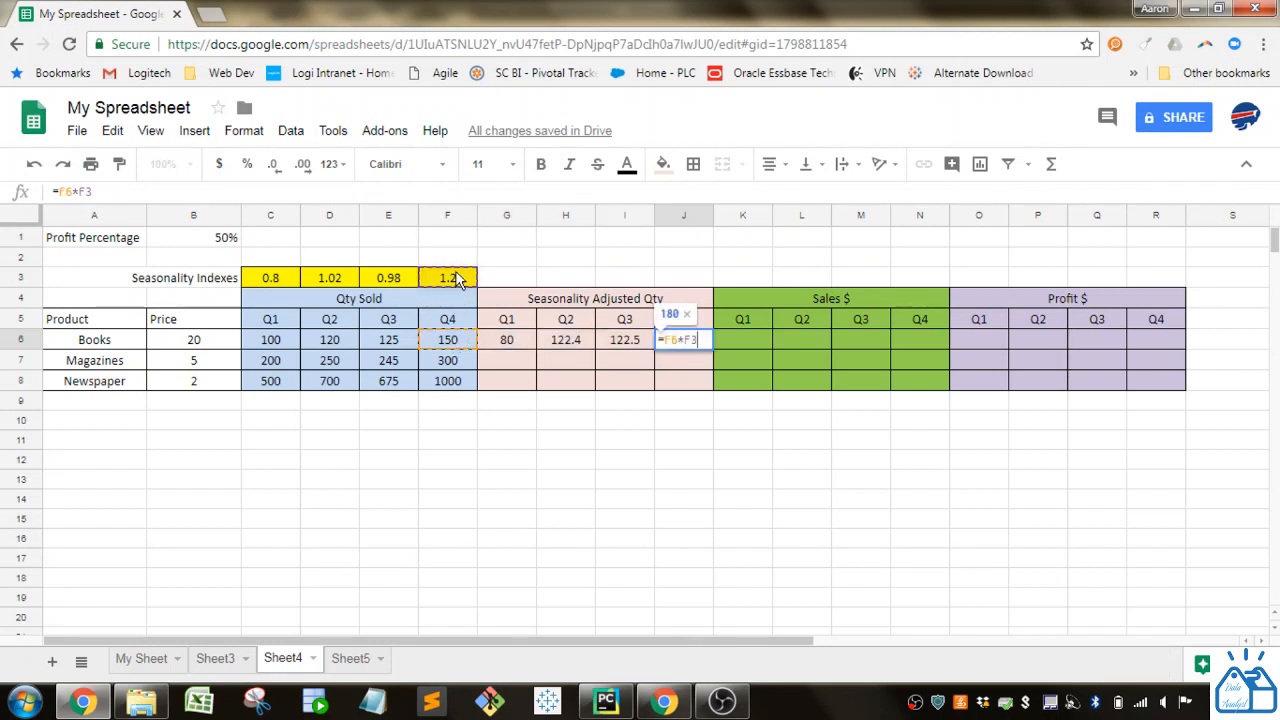
key("Return")
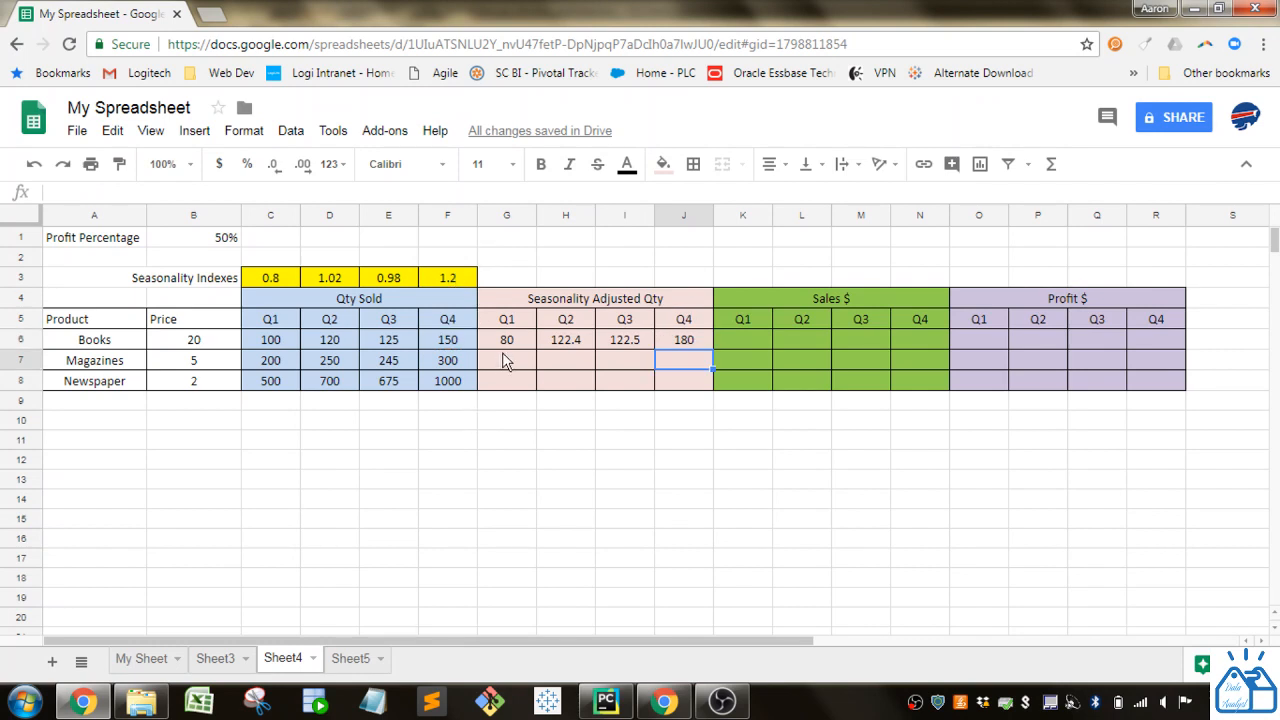
left_click_drag(514, 341, 712, 386)
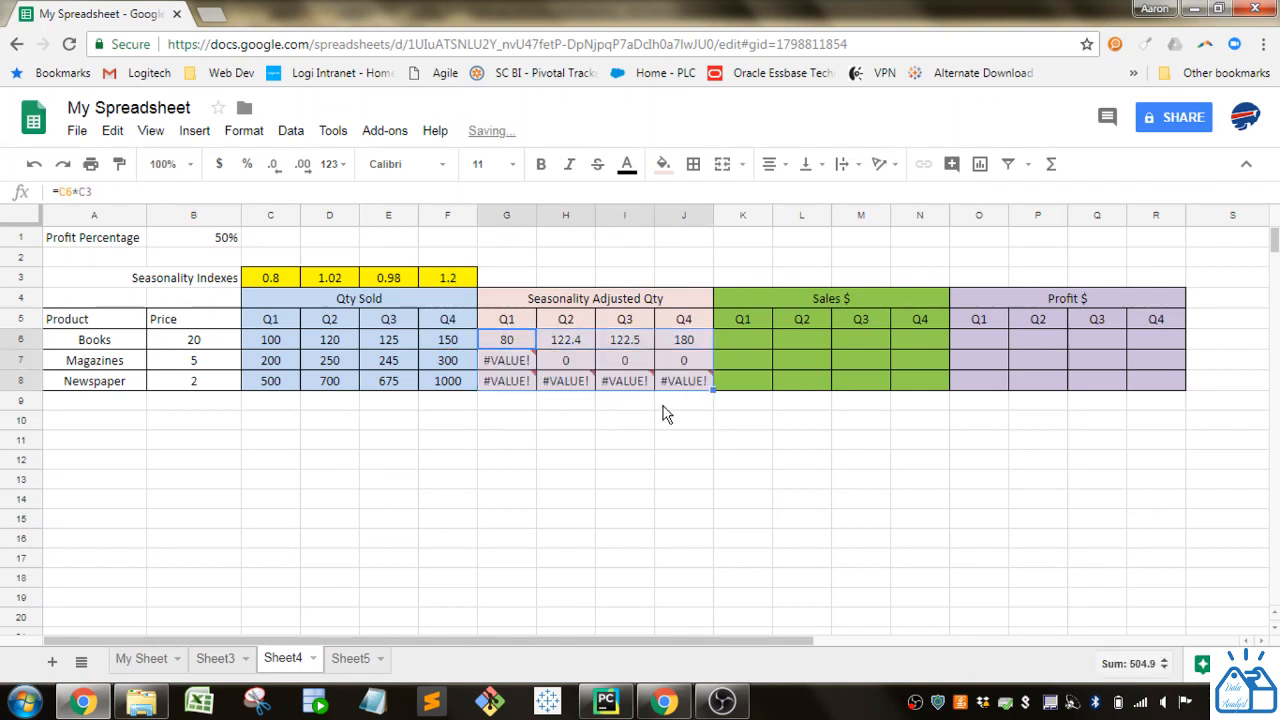
Examine the error and cell references in G7, and clear the Seasonality Adjusted Qty range G6:J8.
mouse_move(512, 372)
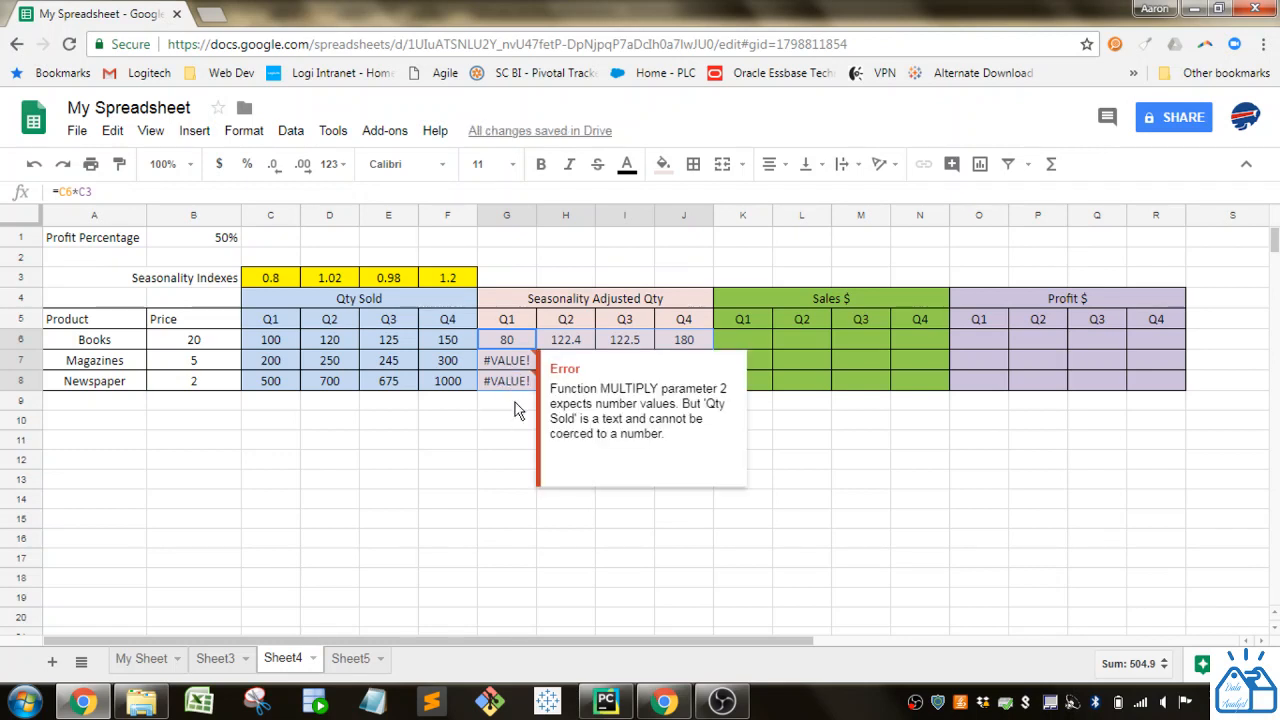
left_click(492, 444)
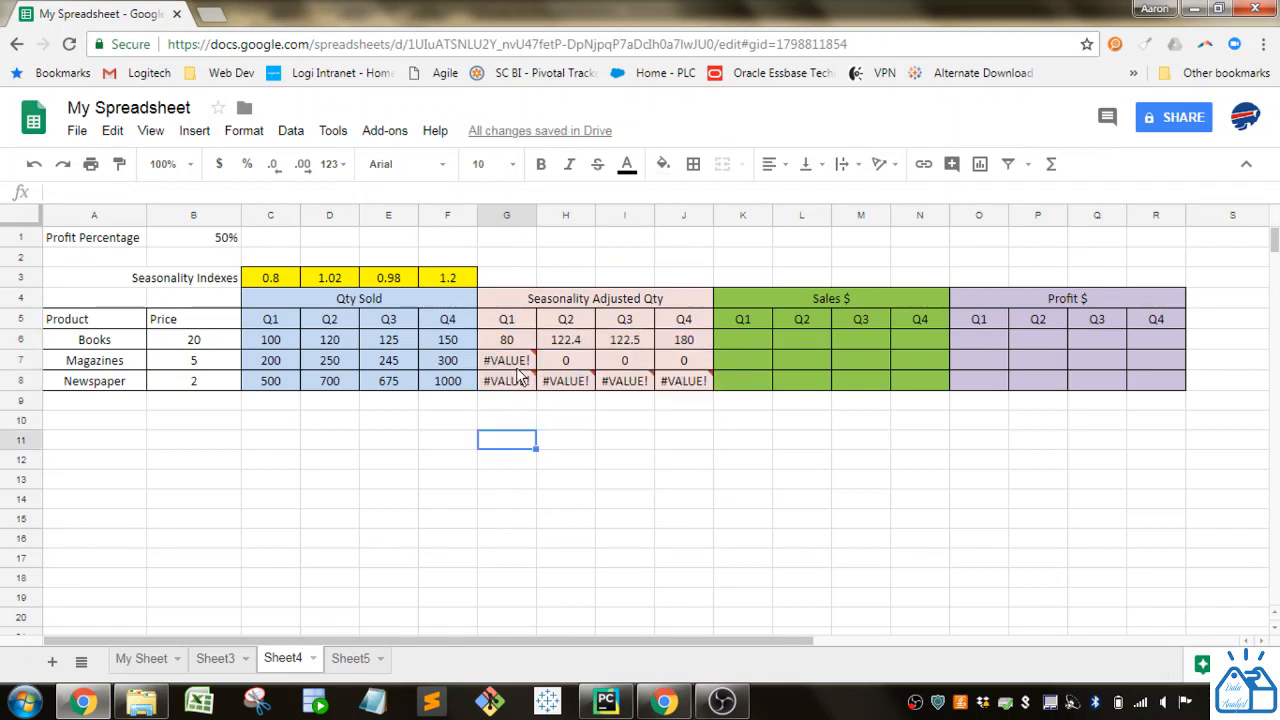
mouse_move(518, 372)
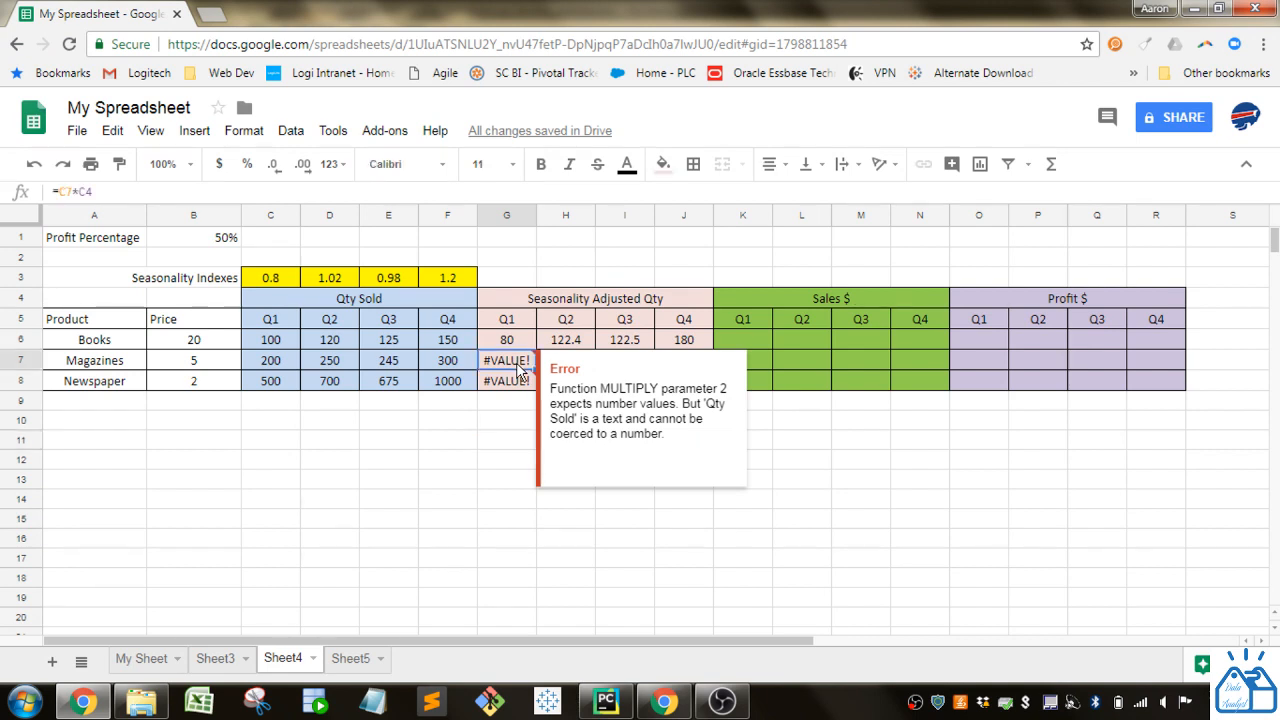
double_click(516, 362)
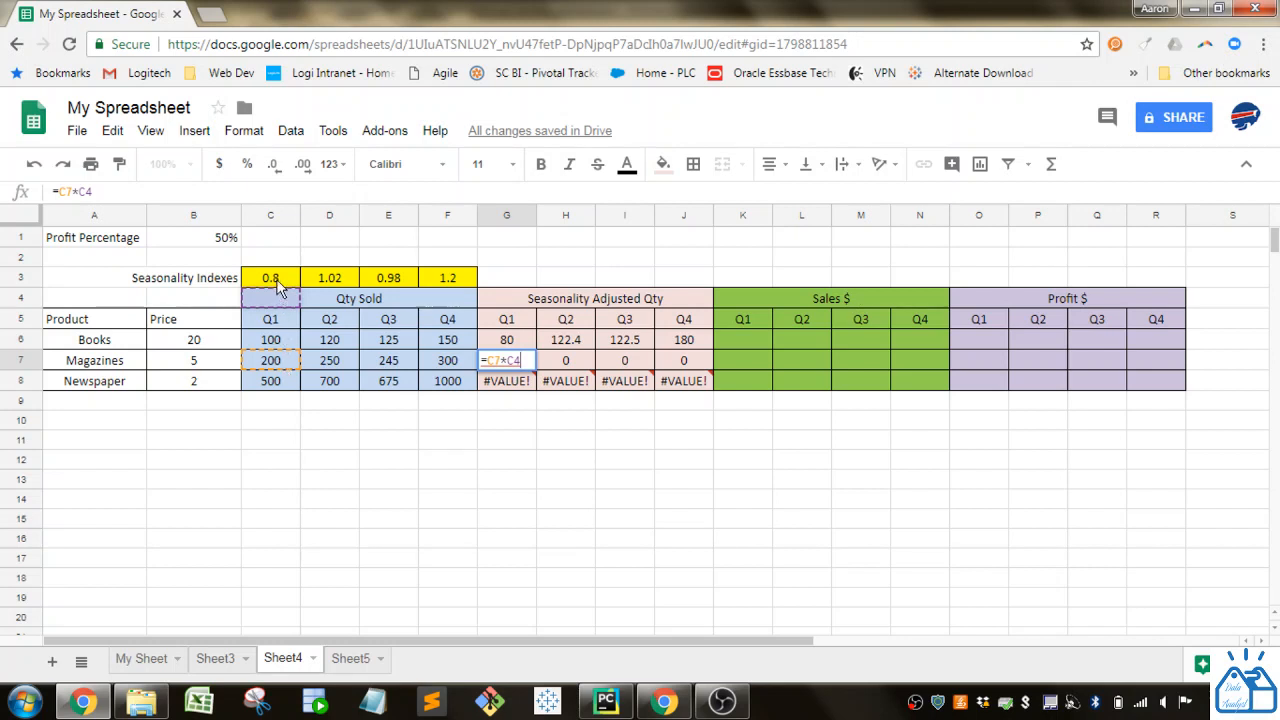
left_click(522, 400)
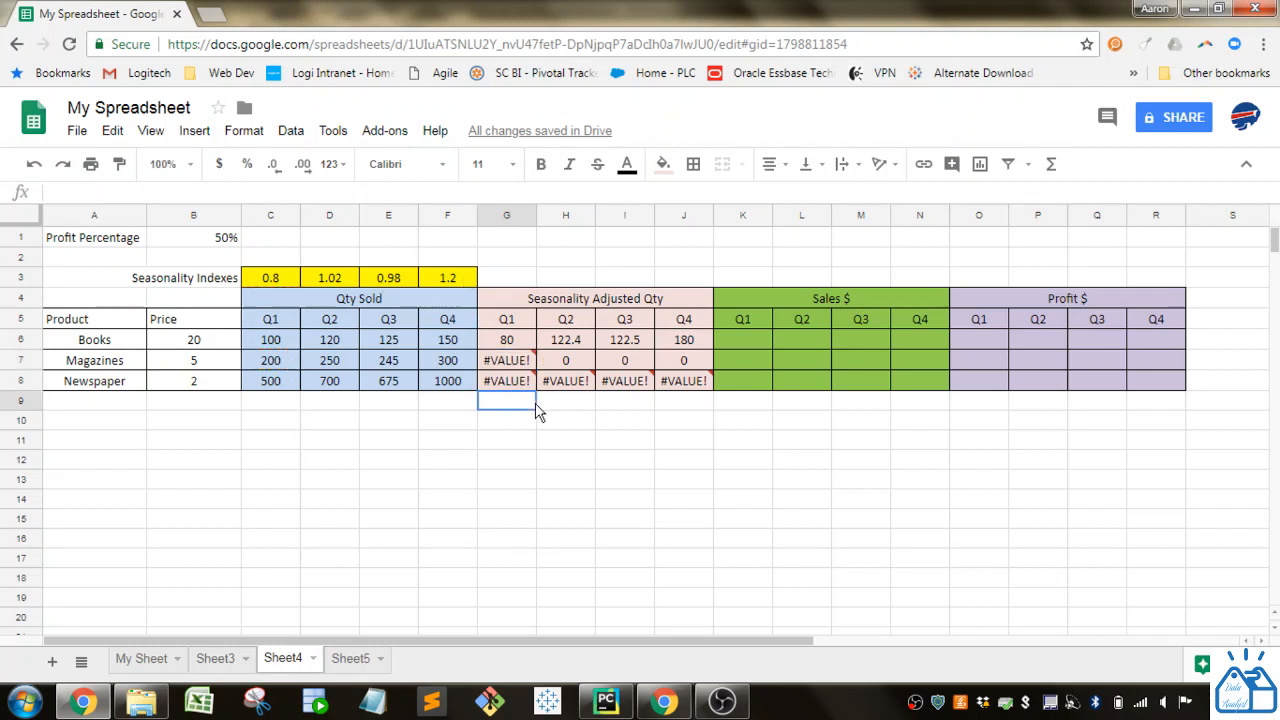
left_click_drag(512, 340, 690, 388)
key("Delete")
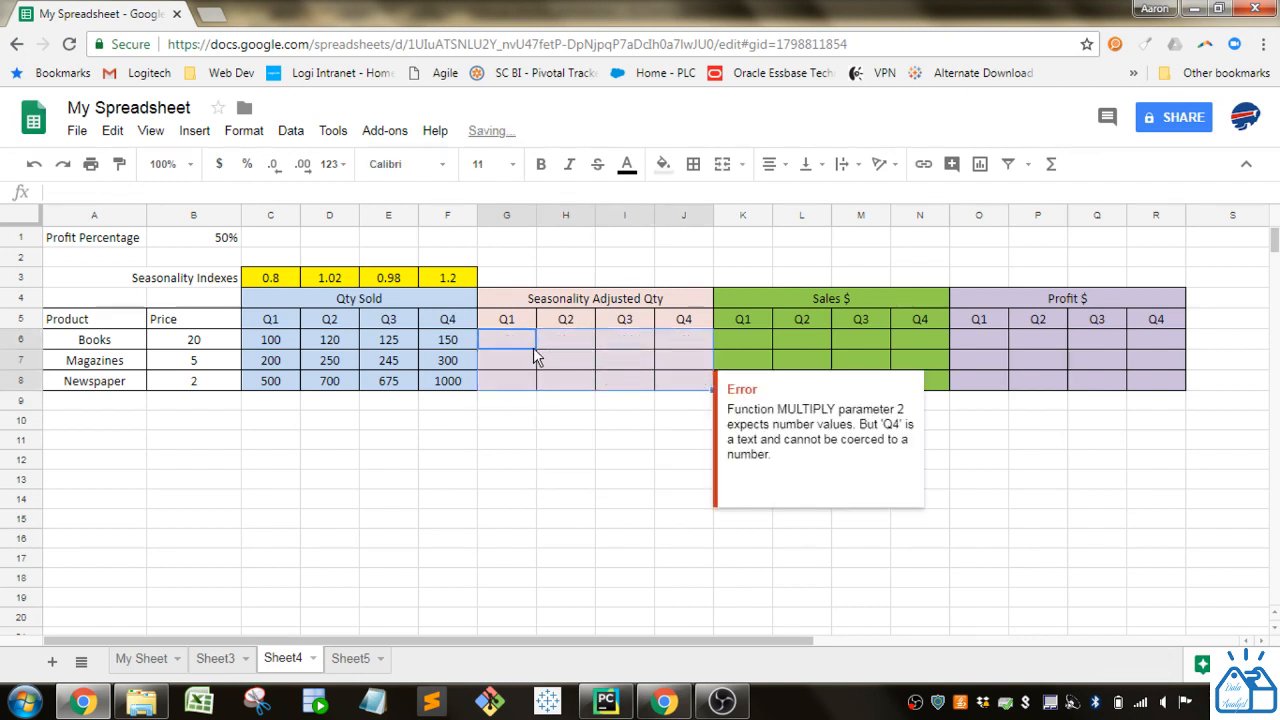
Enter =C6*C$3 in G6, locking only the row of the seasonality index reference.
left_click(514, 341)
type("=")
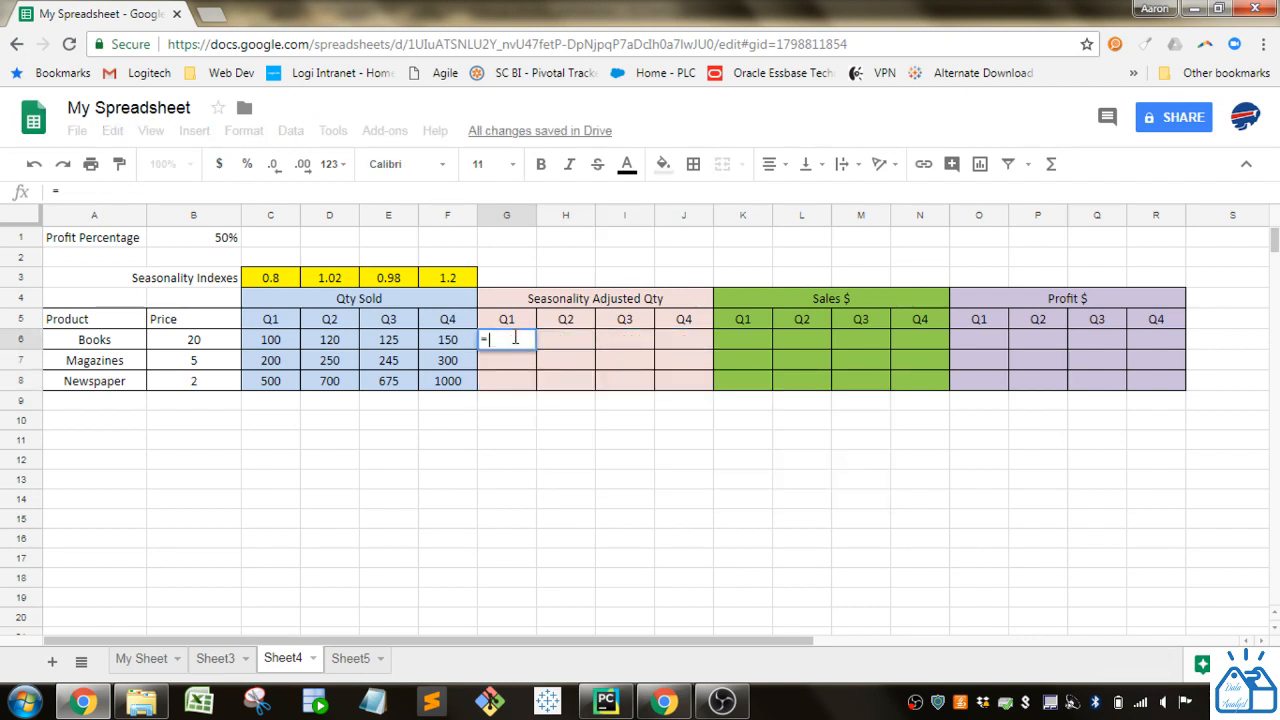
left_click(276, 343)
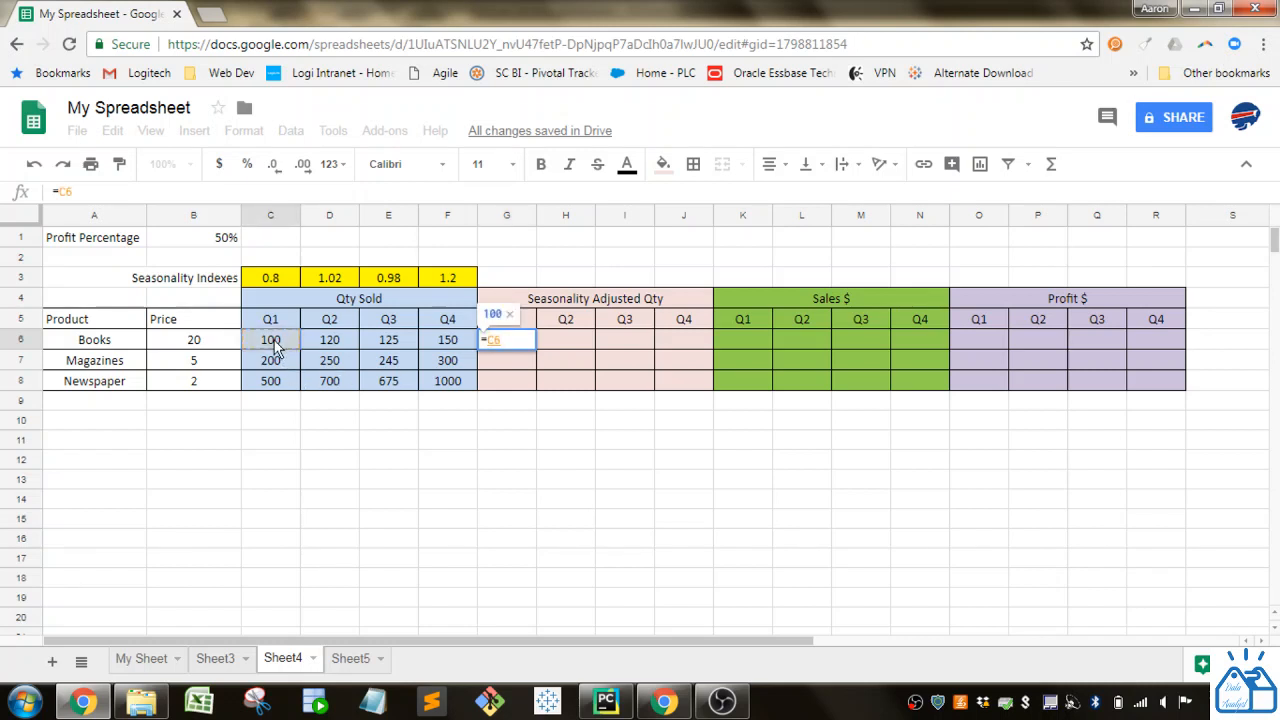
type("*")
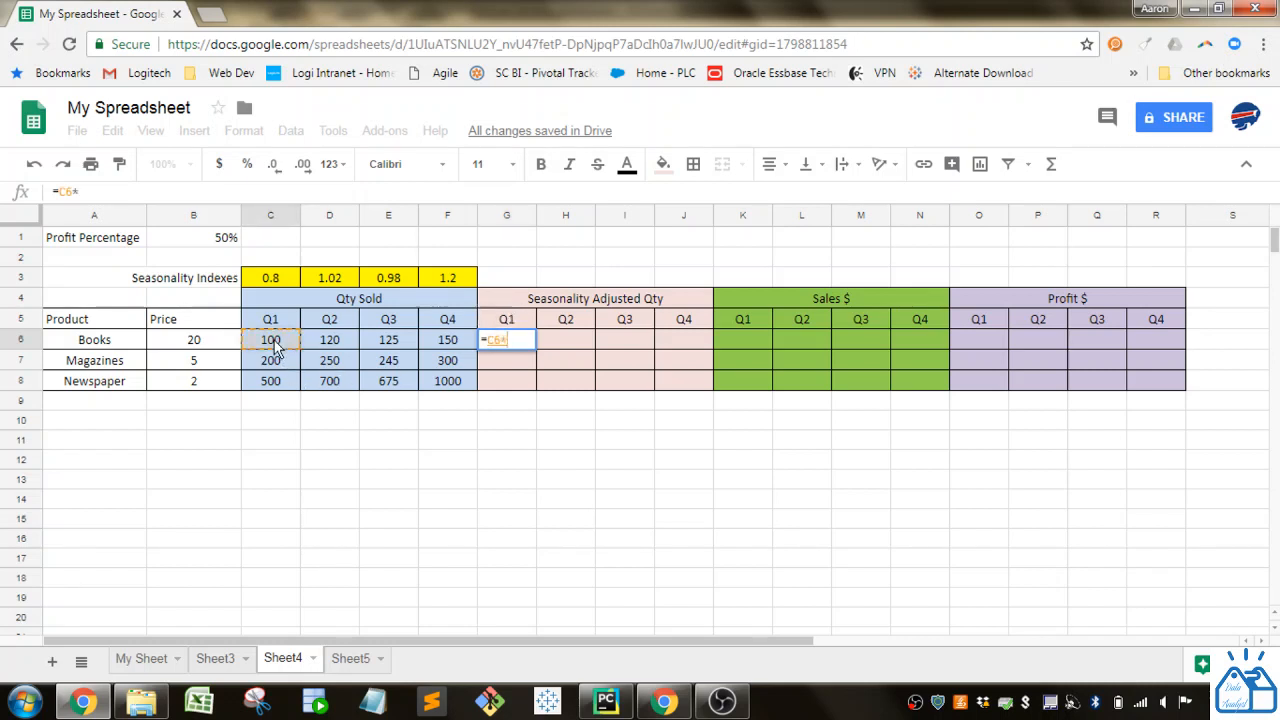
left_click(269, 283)
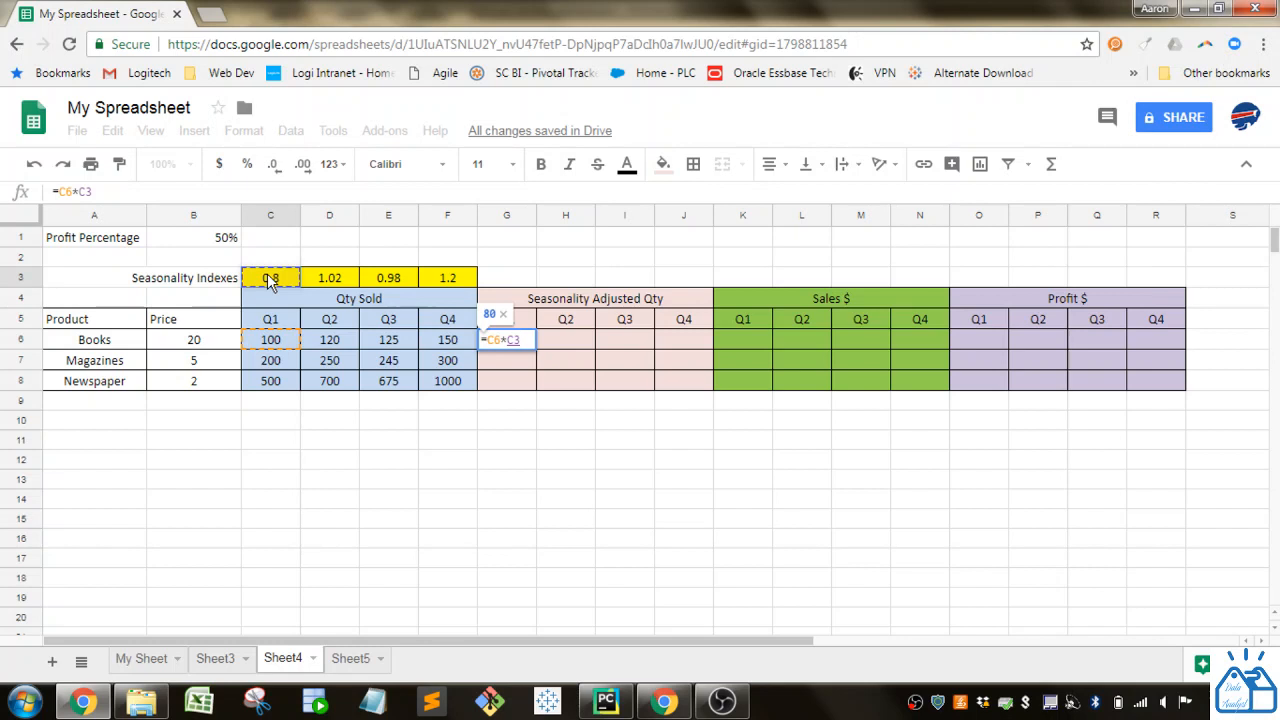
key("F4")
key("F4")
key("Return")
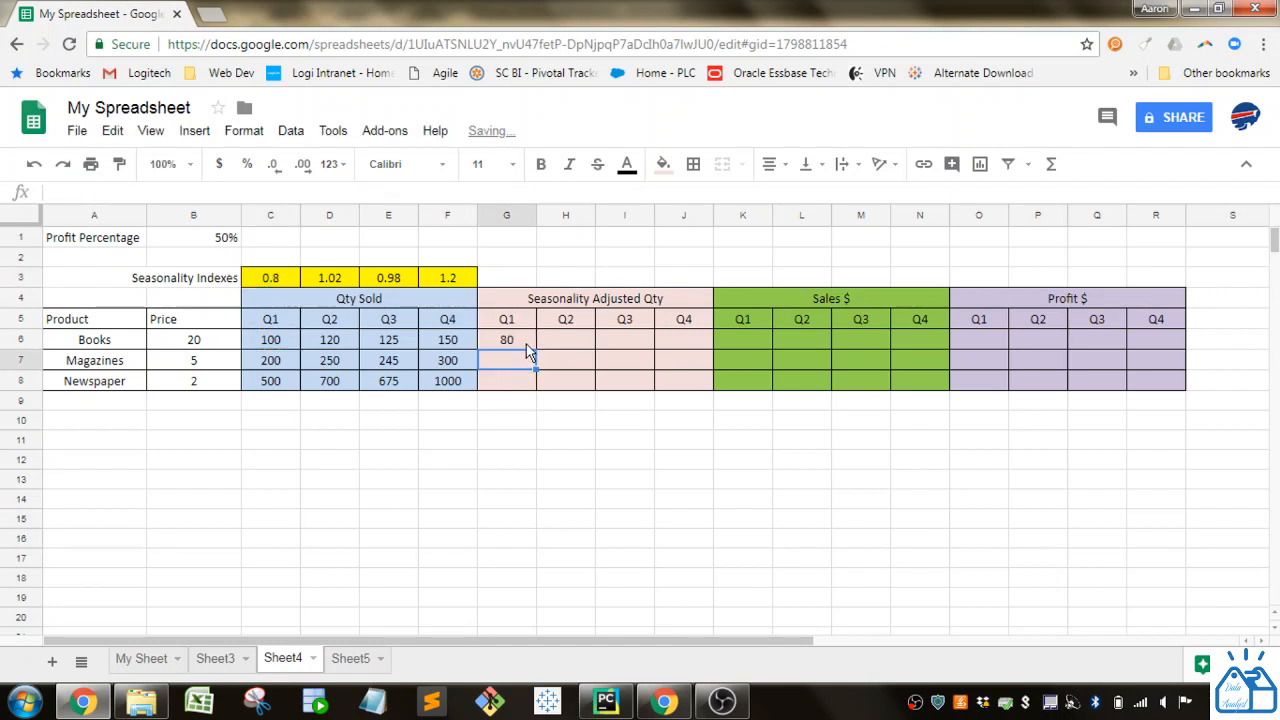
Fill the G6 formula across to J6 and down through row 8 to complete the Seasonality Adjusted Qty block.
left_click(526, 344)
left_click_drag(536, 349, 700, 345)
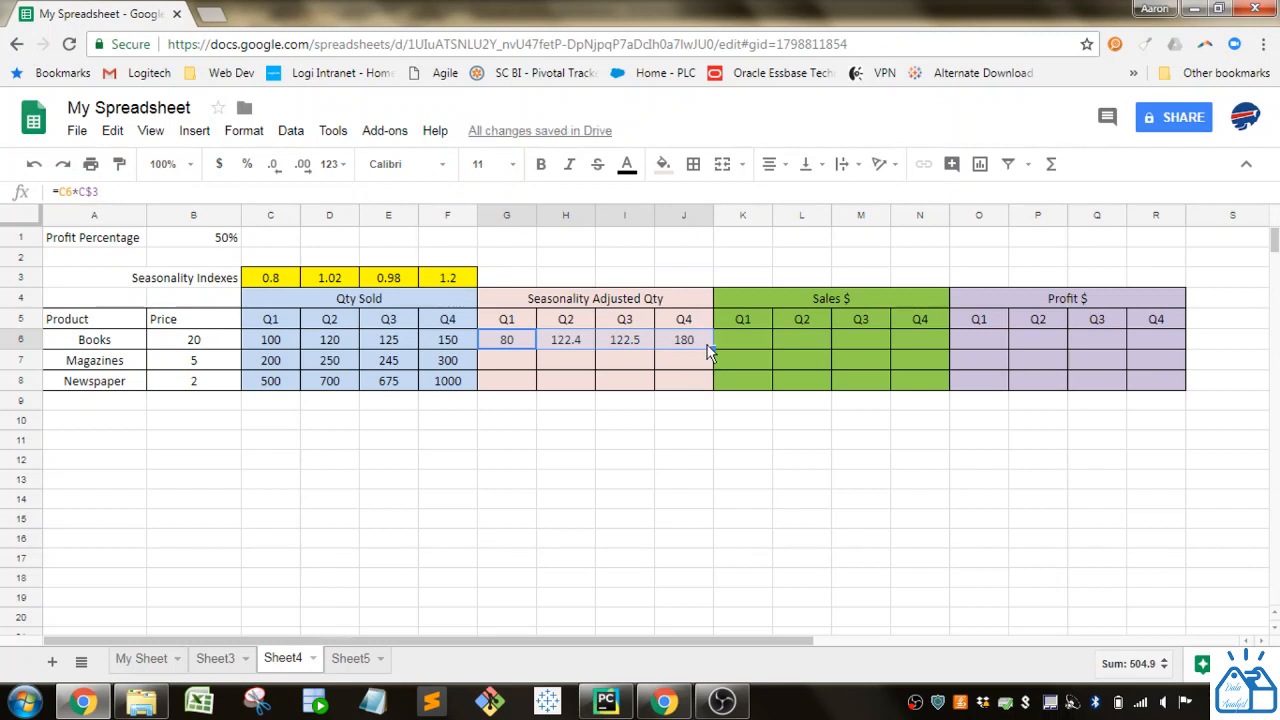
left_click_drag(711, 349, 707, 380)
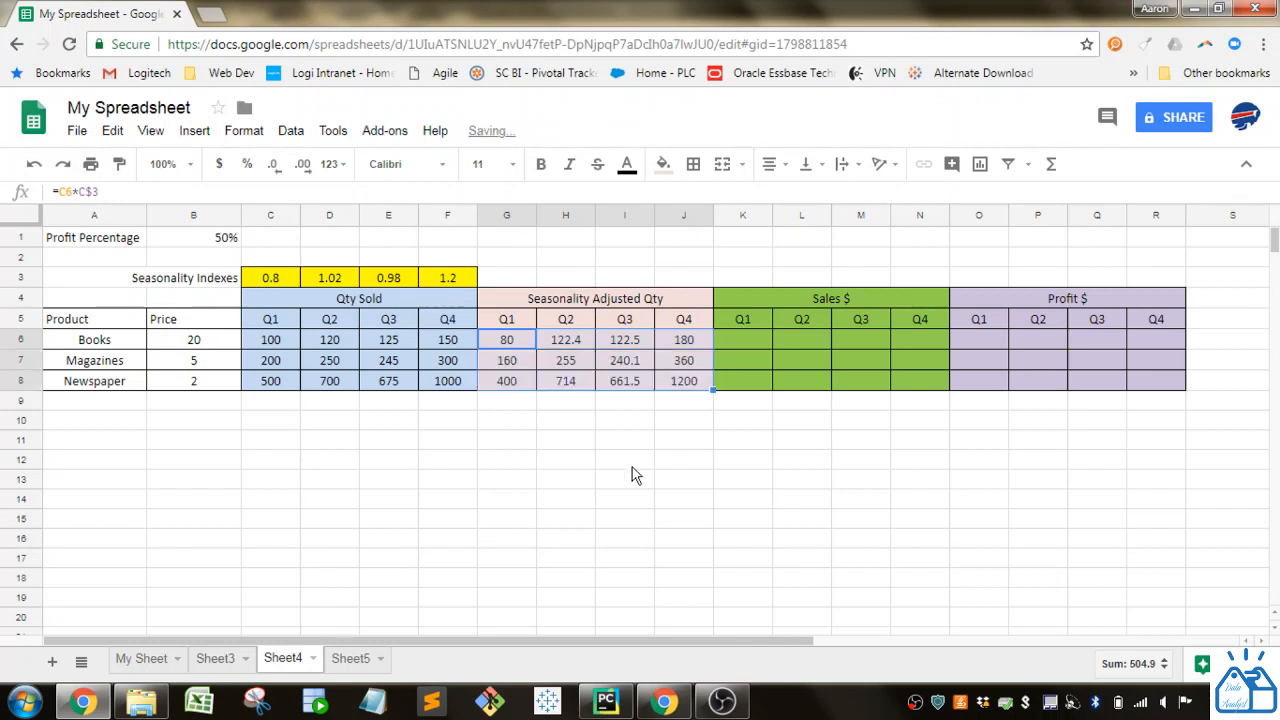
Compare the formulas in G6 and G7 to check how the row-locked seasonality index reference was copied.
left_click(515, 368)
double_click(515, 368)
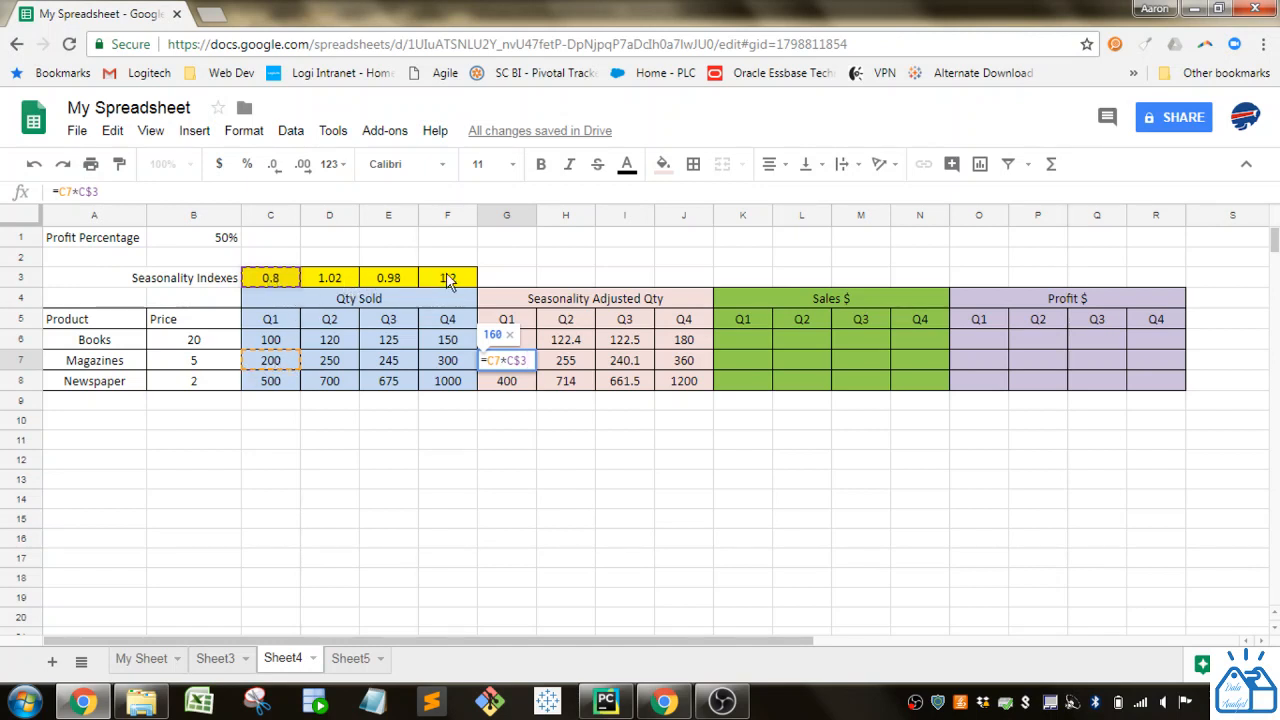
key("Return")
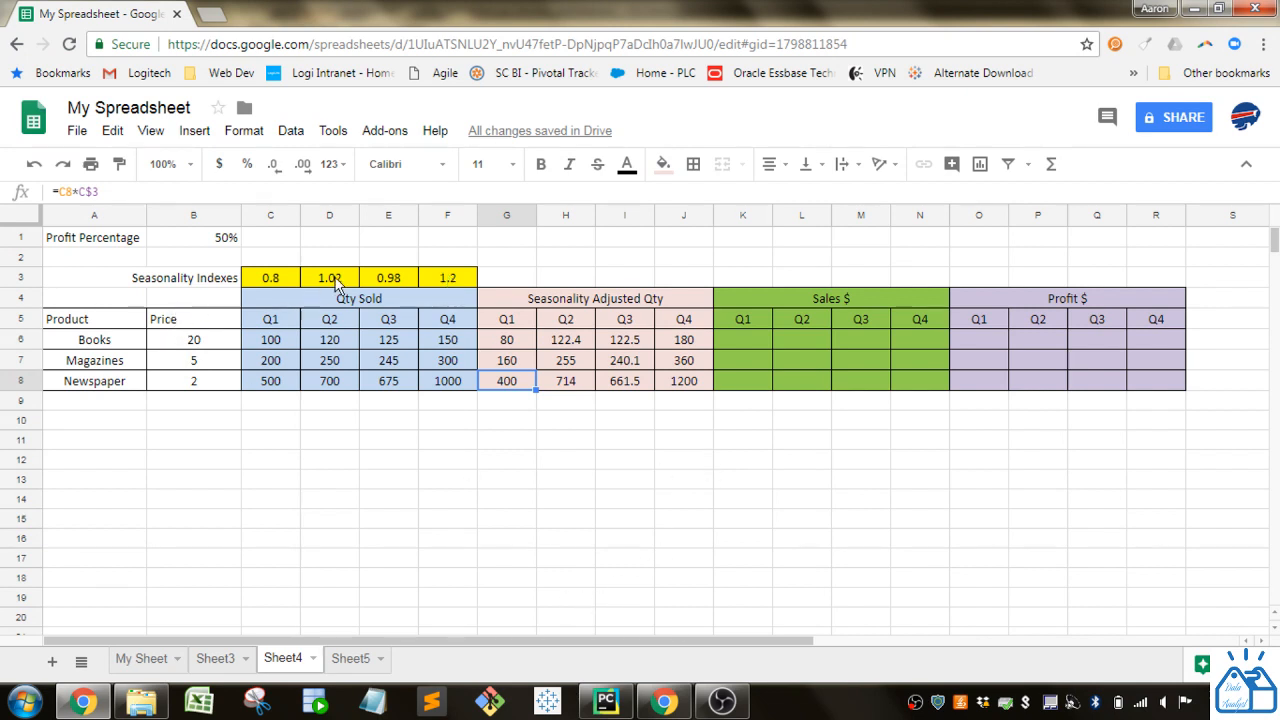
left_click(489, 347)
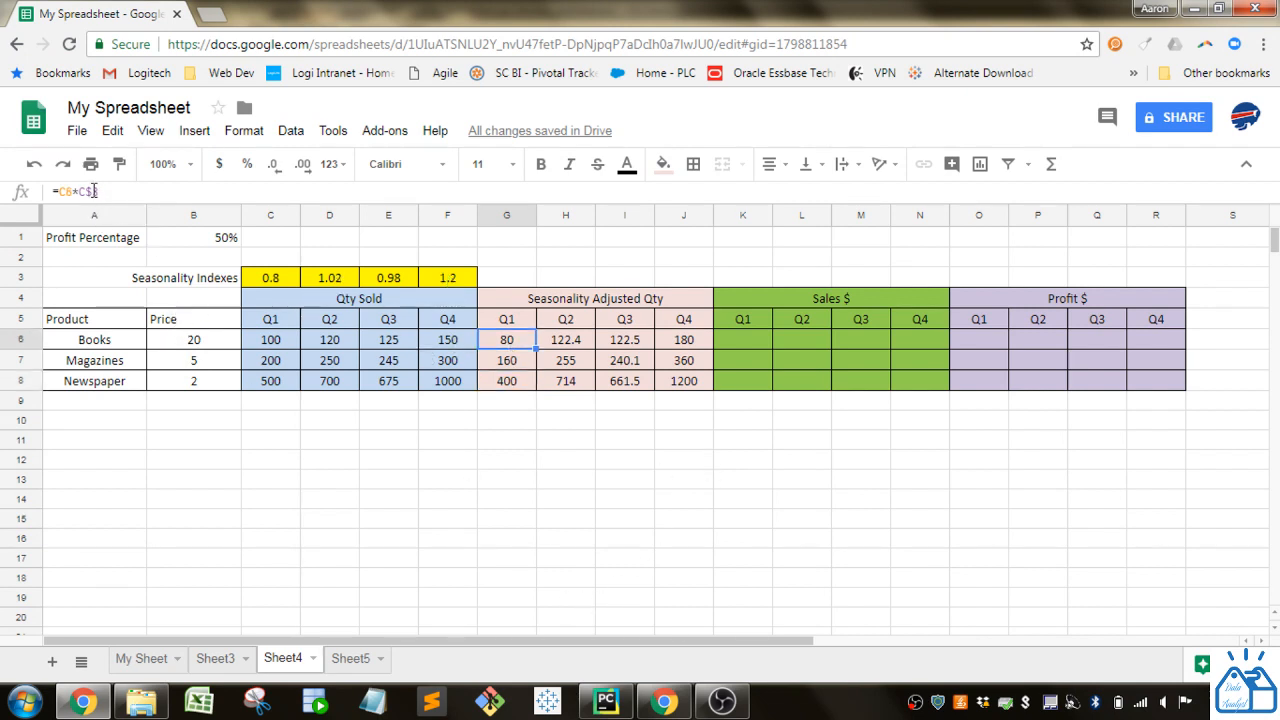
Enter =$B6*C6 in K6 to calculate Books Q1 sales, locking only the column of the price reference.
left_click(760, 341)
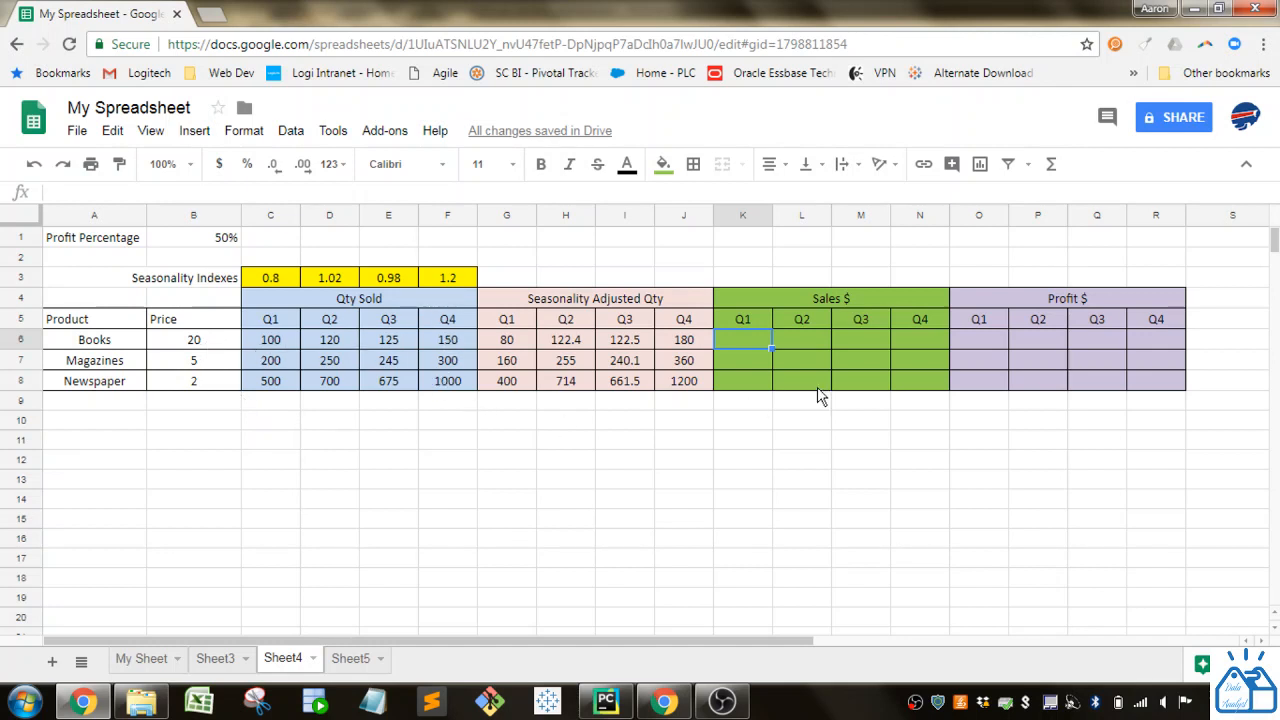
type("=")
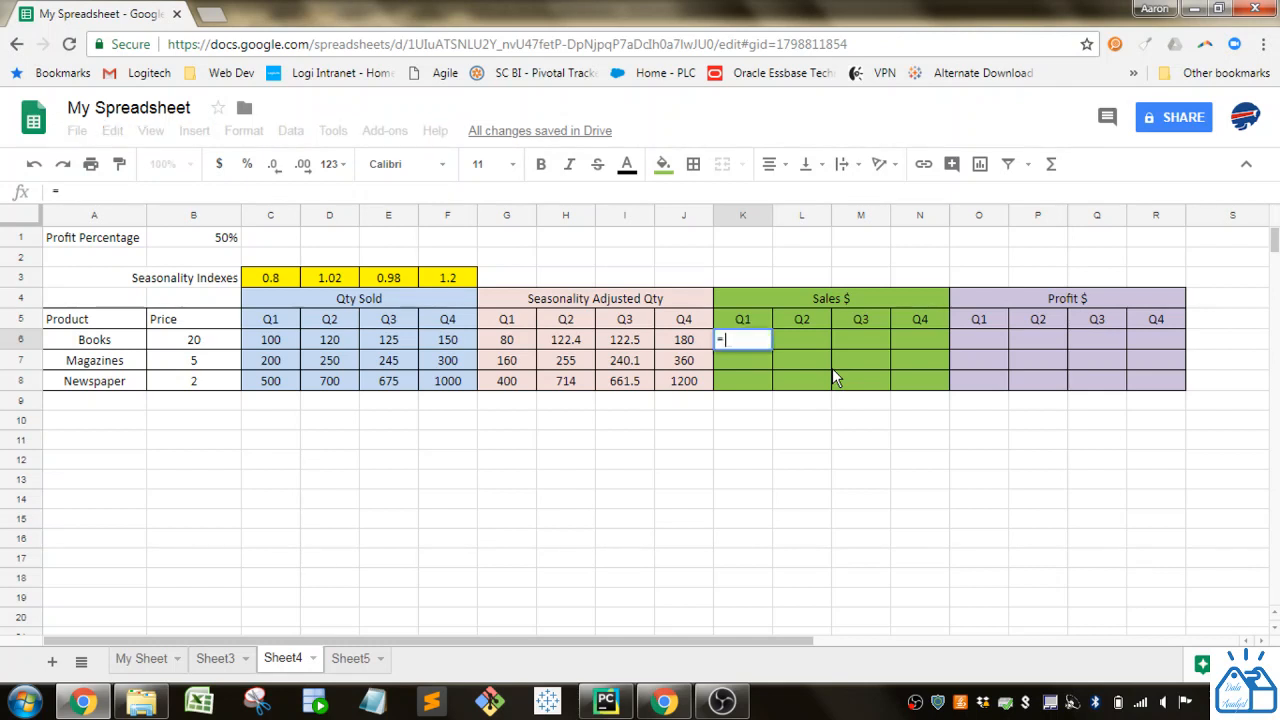
left_click(212, 343)
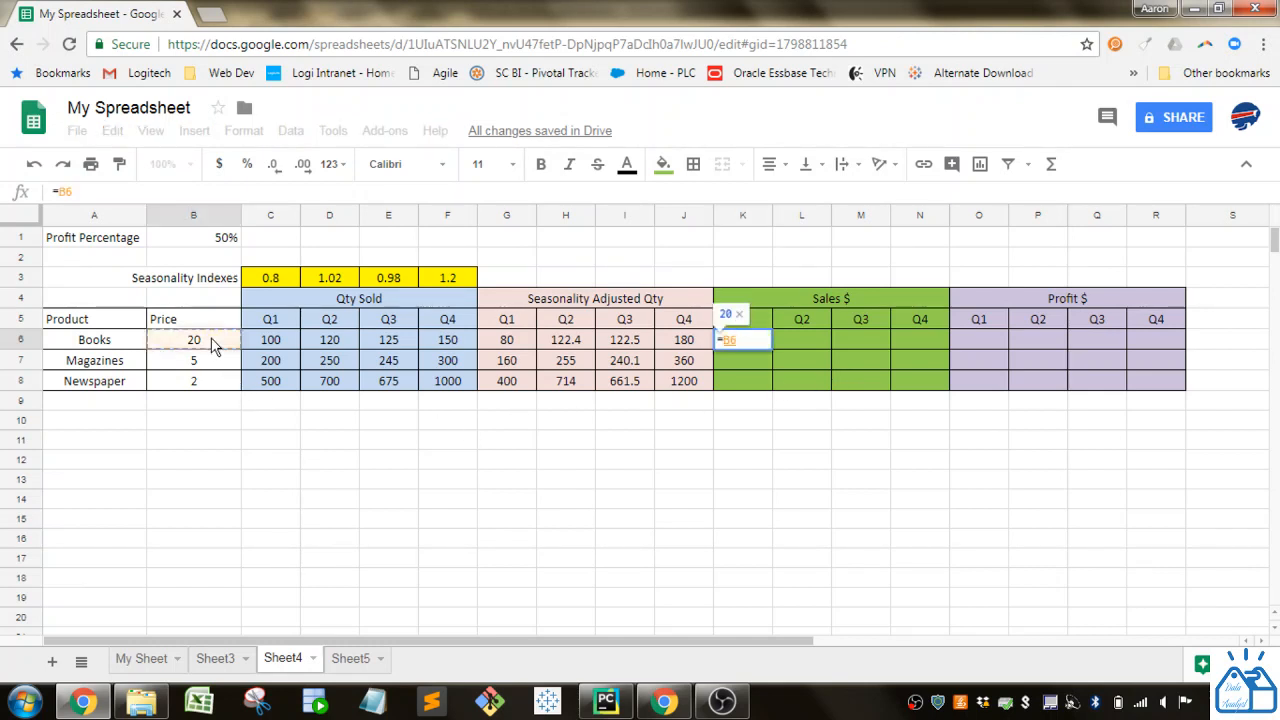
key("F4")
key("F4")
key("F4")
left_click(231, 186)
type("*")
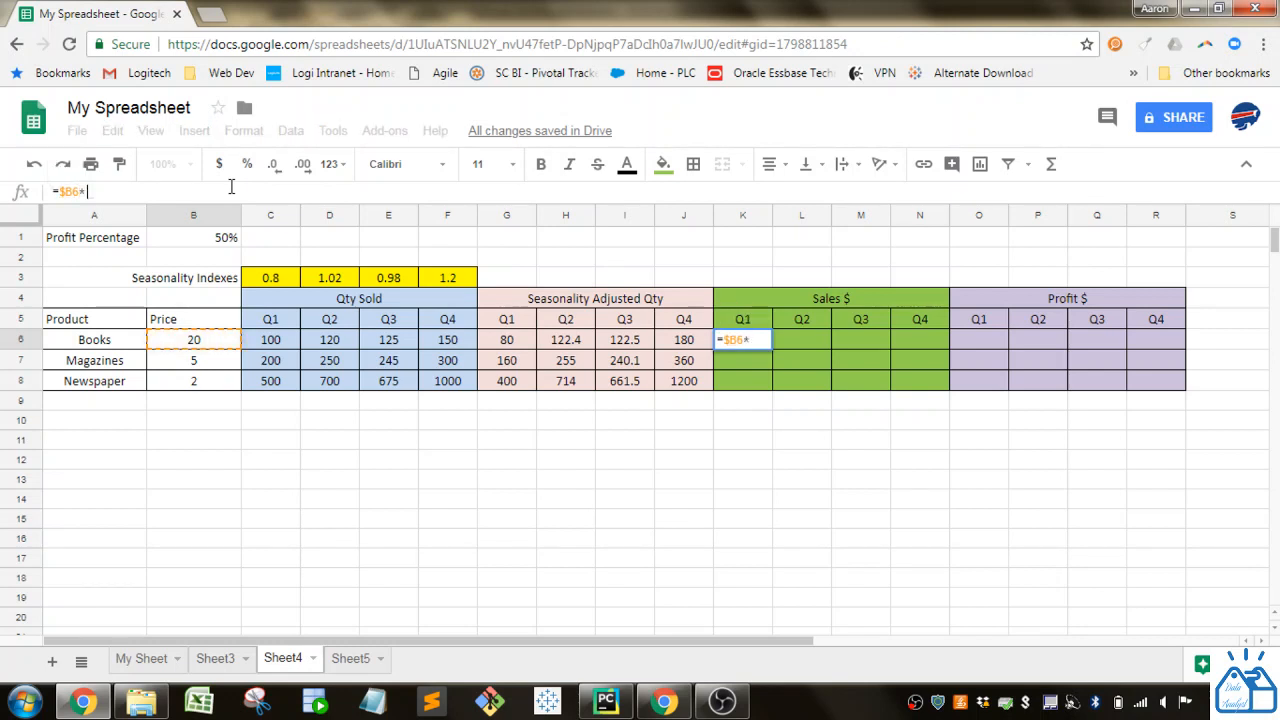
left_click(294, 345)
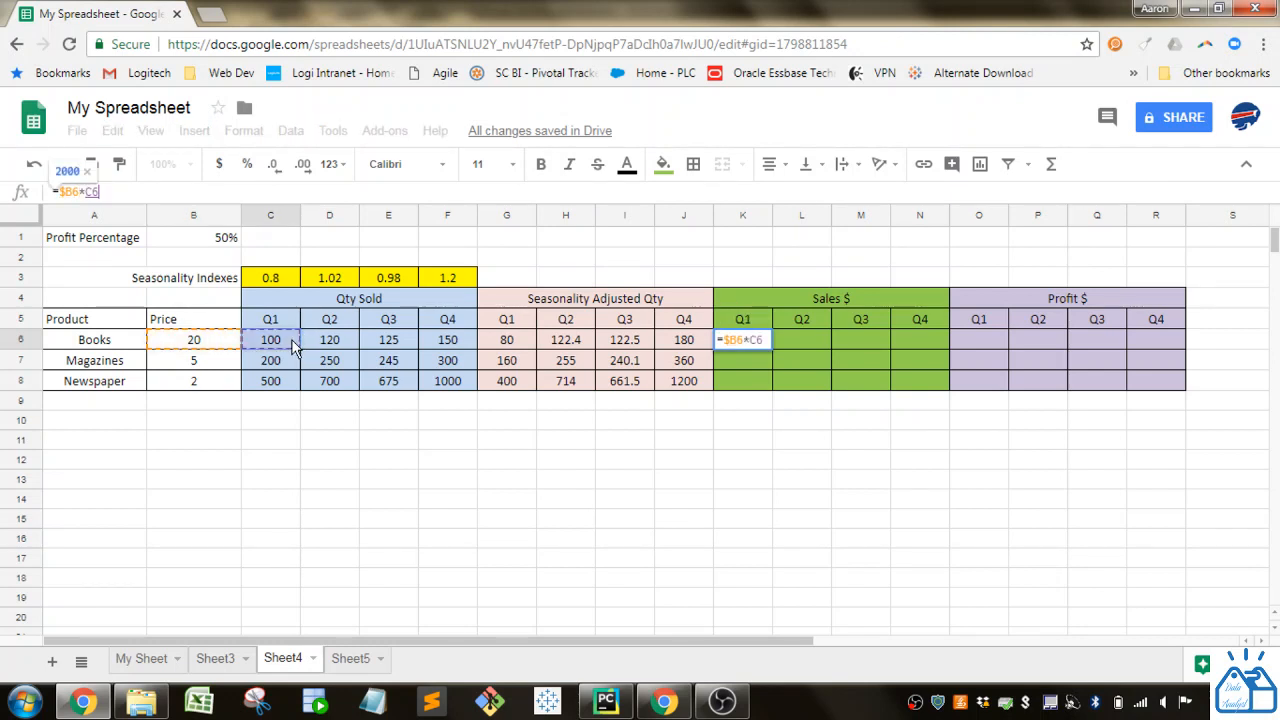
key("Return")
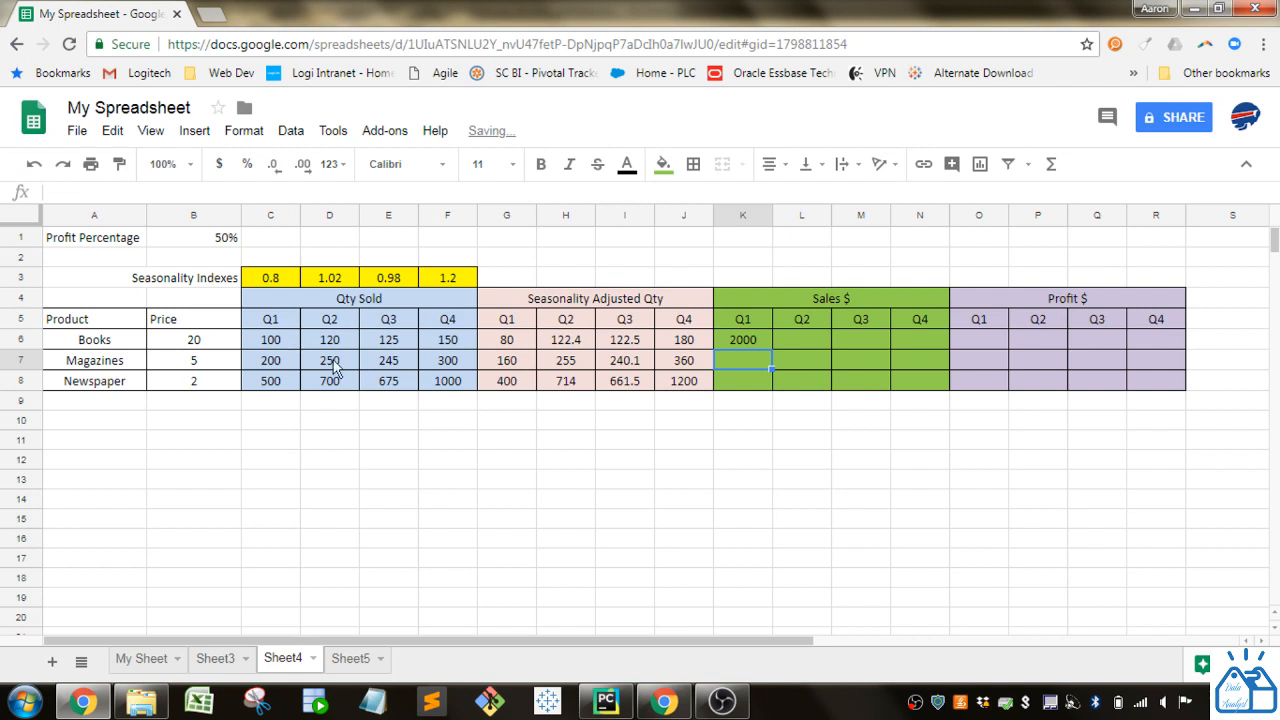
Fill the K6 formula across to column N and down through row 8 to complete the Sales $ block.
left_click(764, 346)
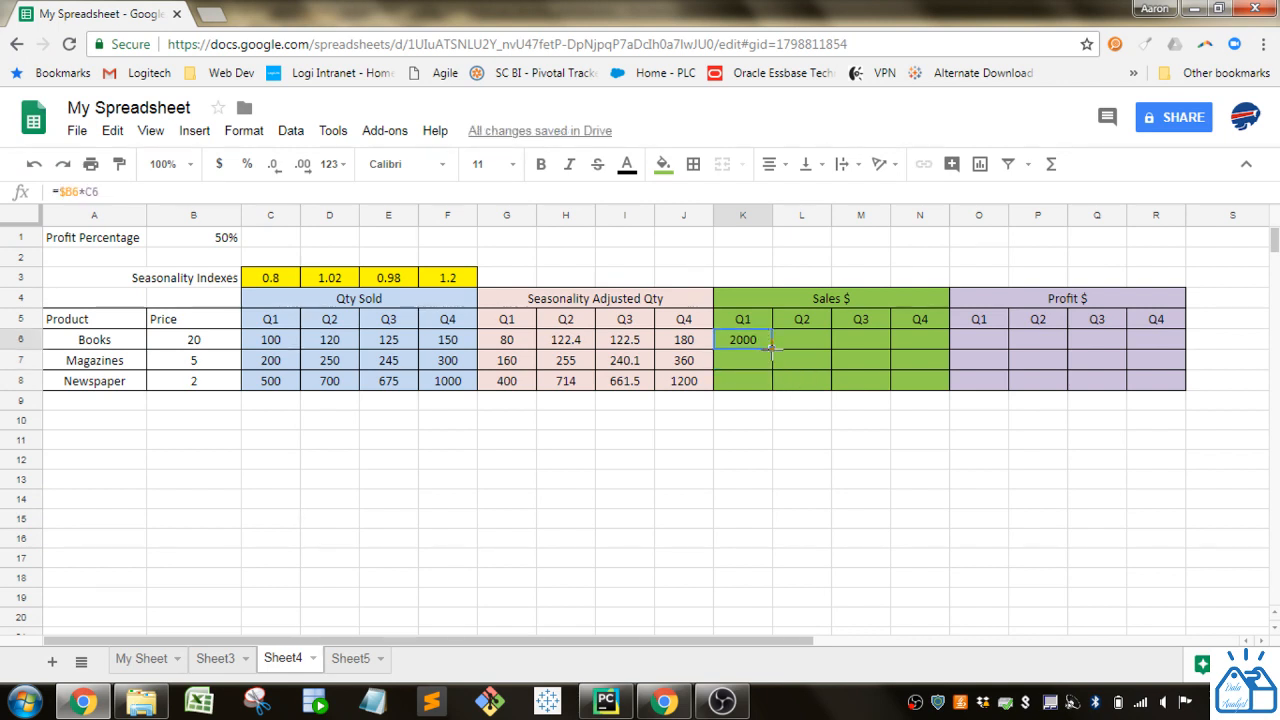
left_click_drag(769, 348, 947, 378)
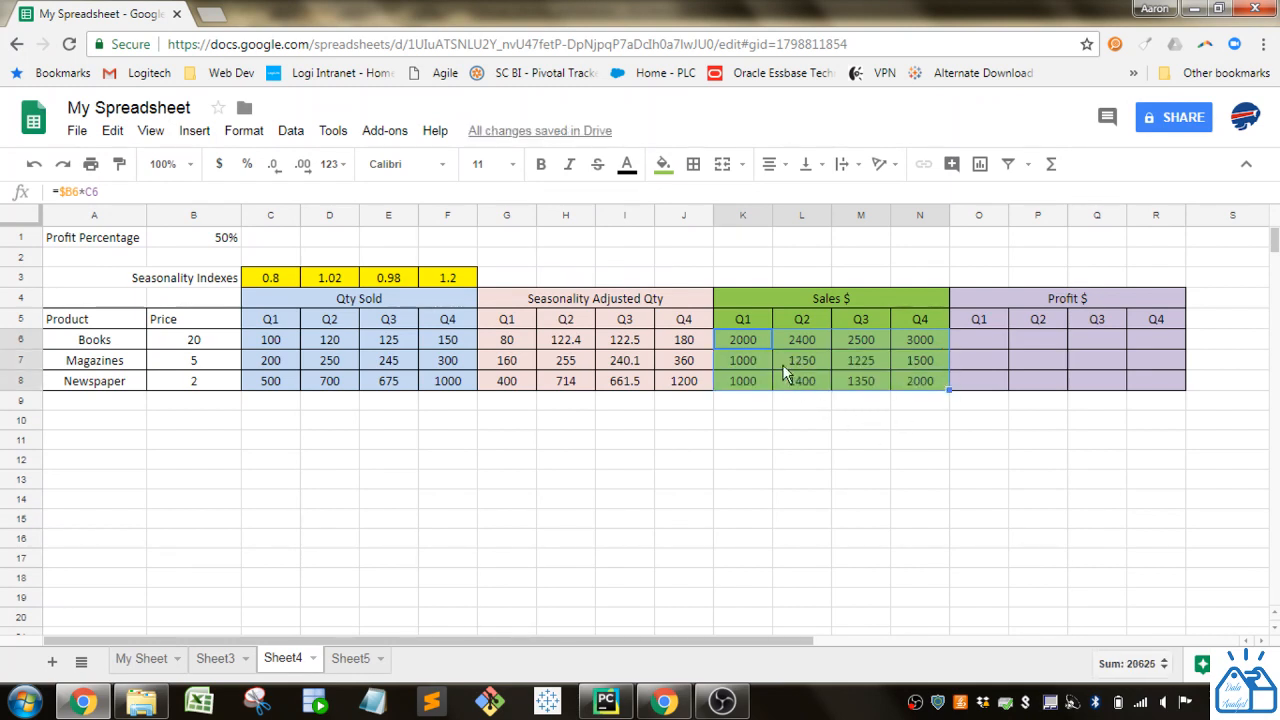
left_click(761, 342)
Enter =K6*$B$1 in O6 to calculate Books Q1 profit, with a fully absolute reference to the profit percentage.
left_click(1000, 347)
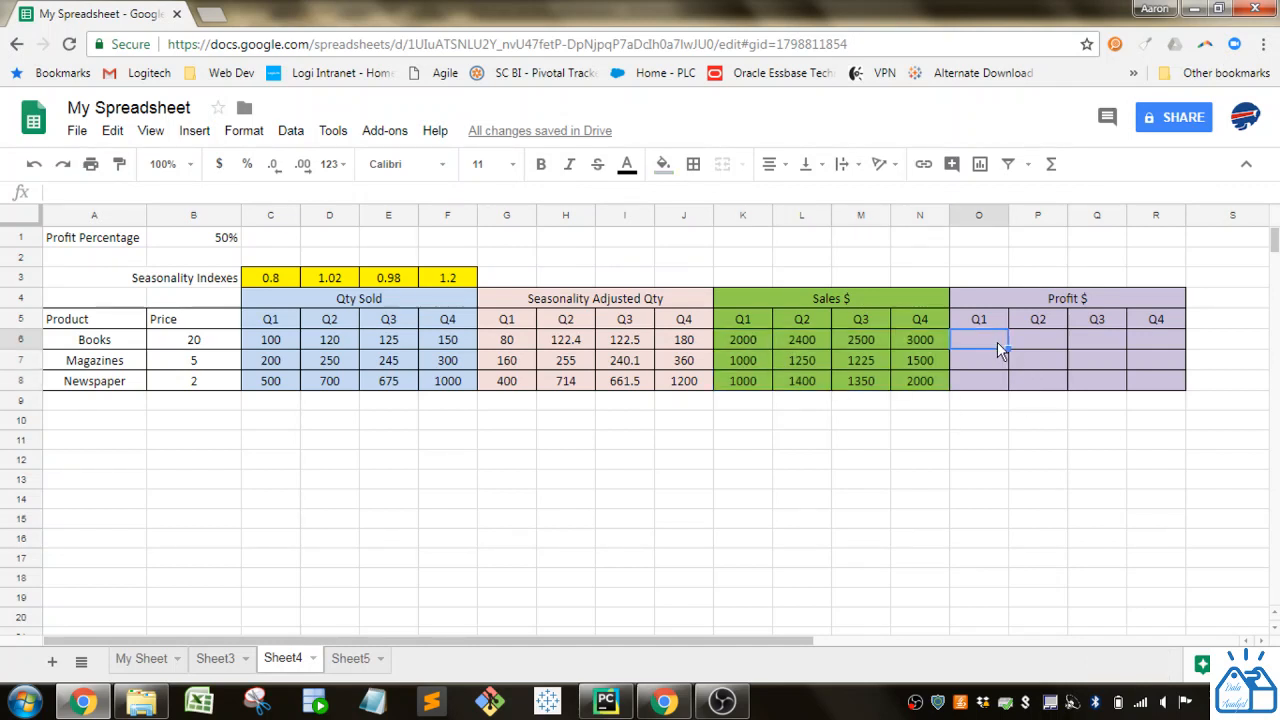
type("=")
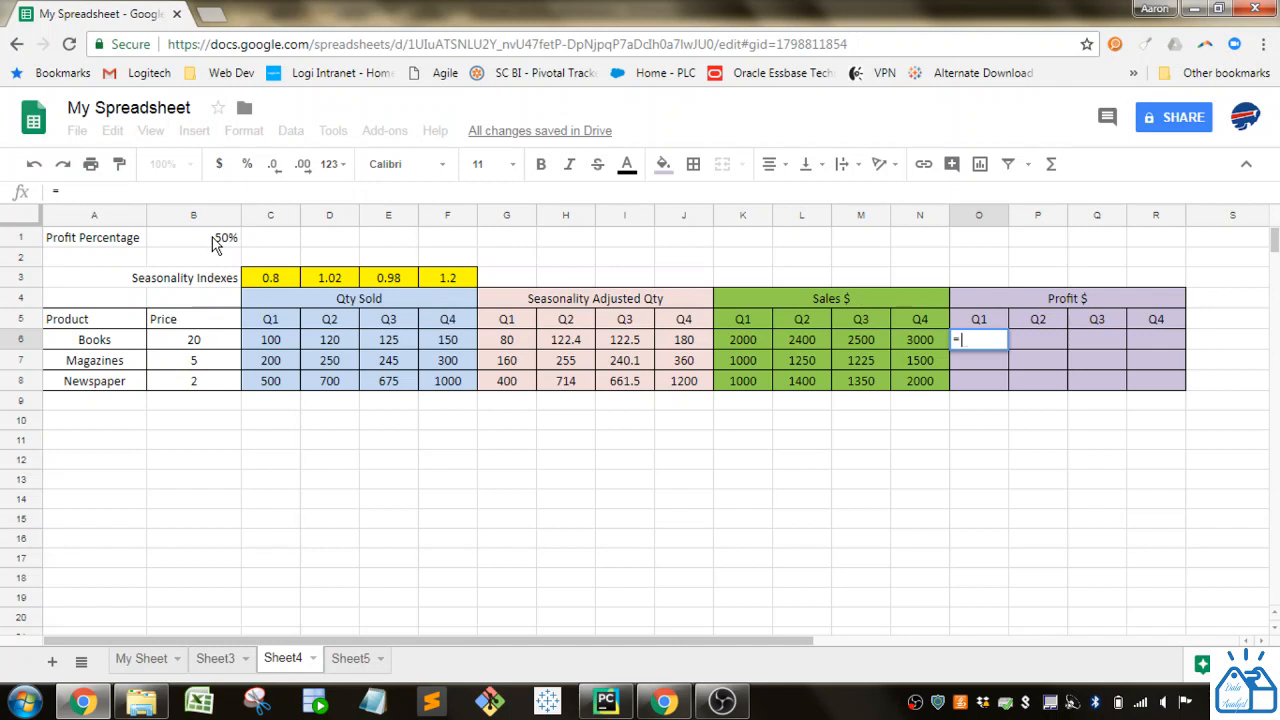
left_click(752, 340)
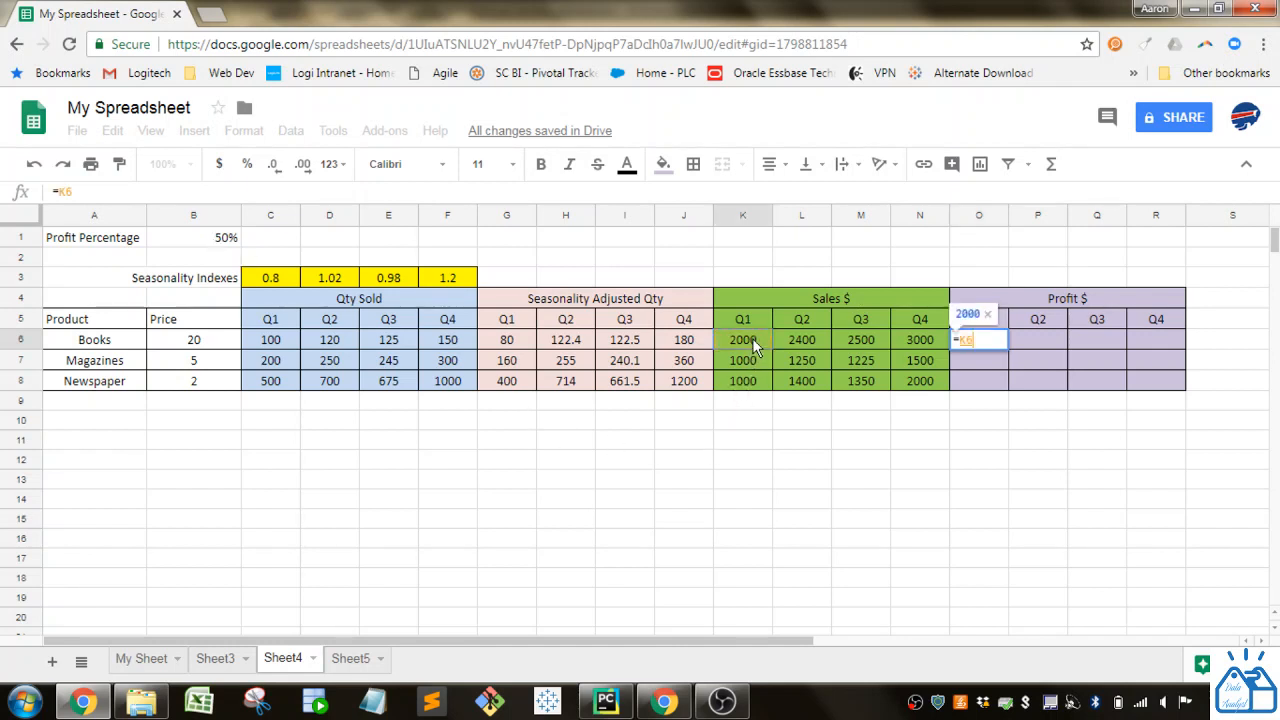
type("*")
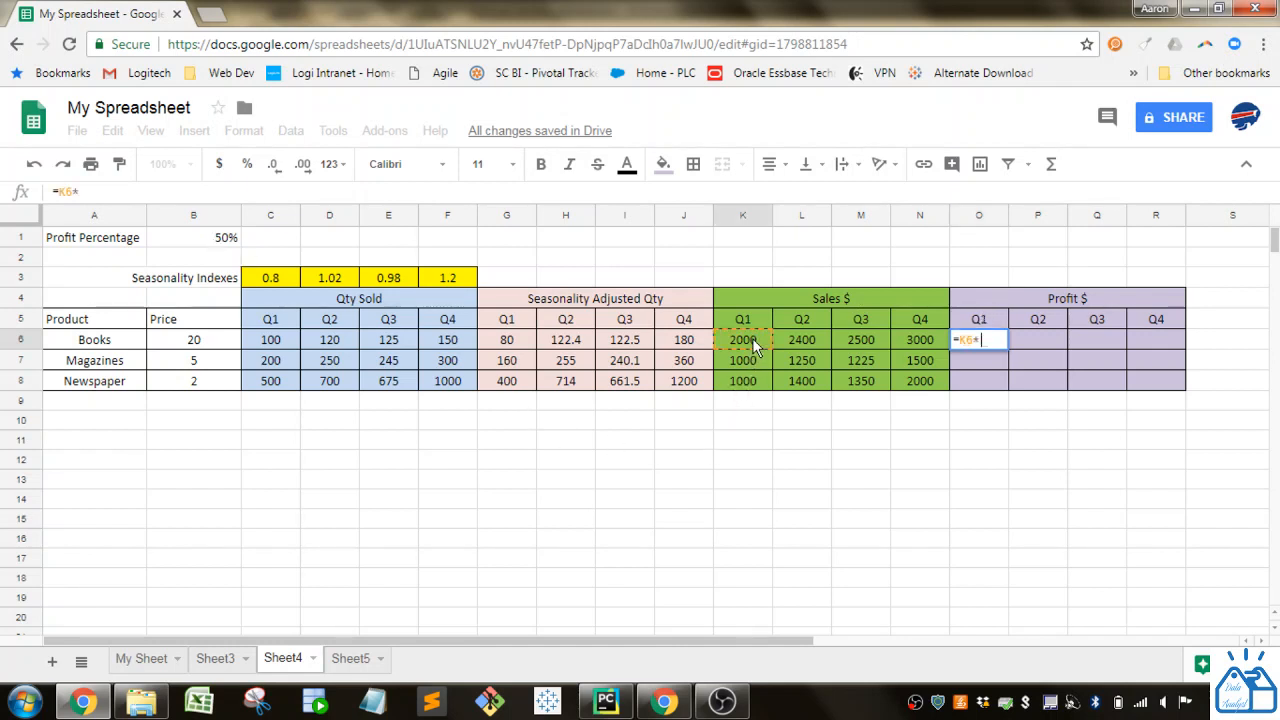
left_click(224, 242)
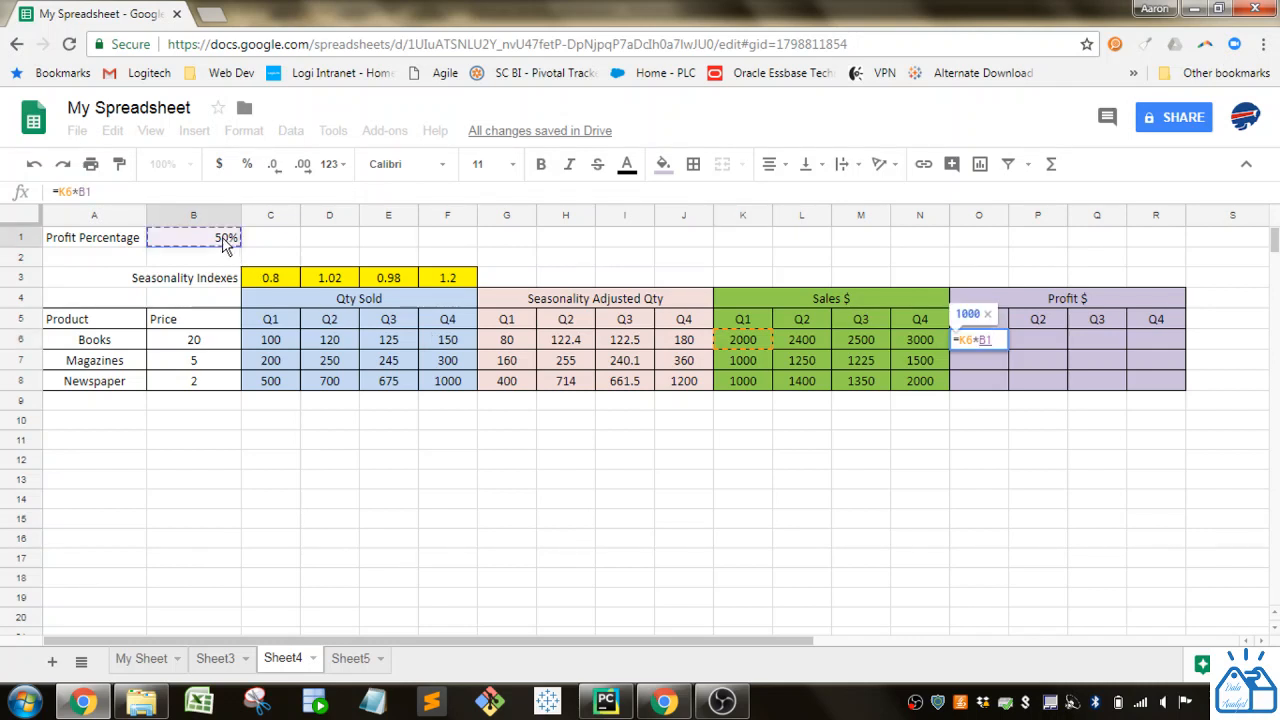
key("F4")
key("Return")
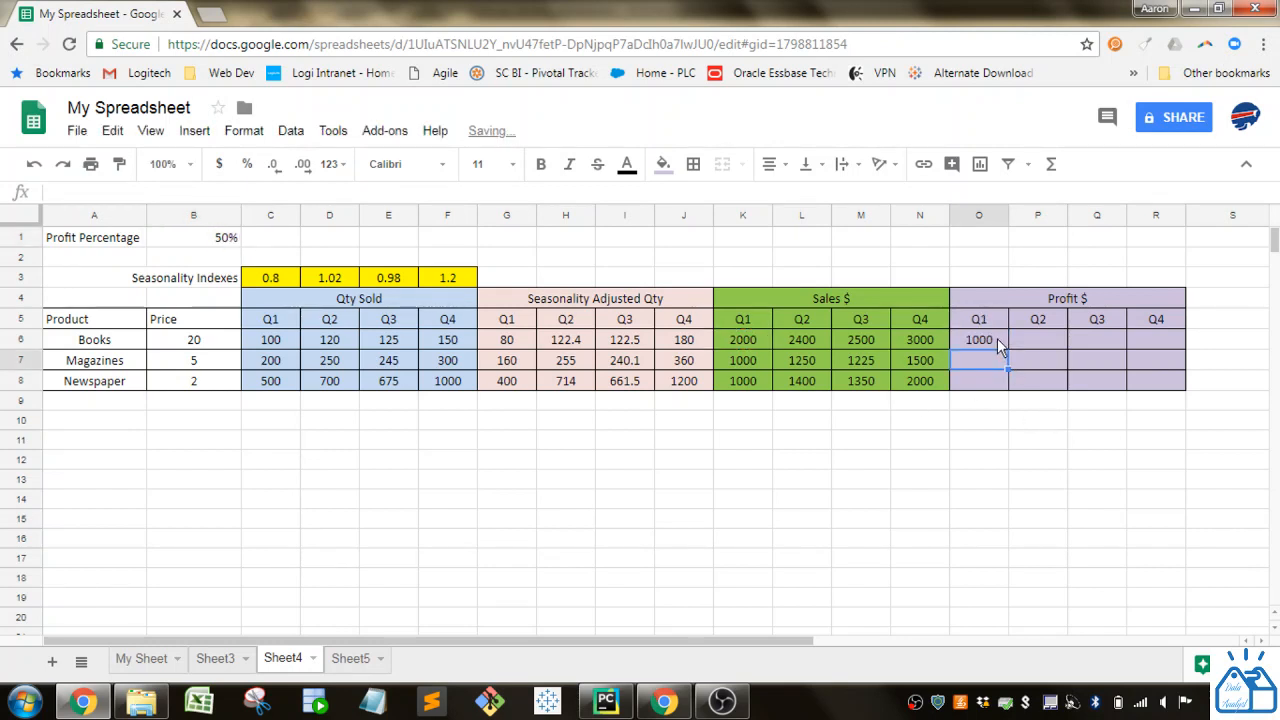
Fill the O6 formula across to column R and down through row 8, and check the copied formula in Q7.
left_click_drag(997, 338, 1183, 385)
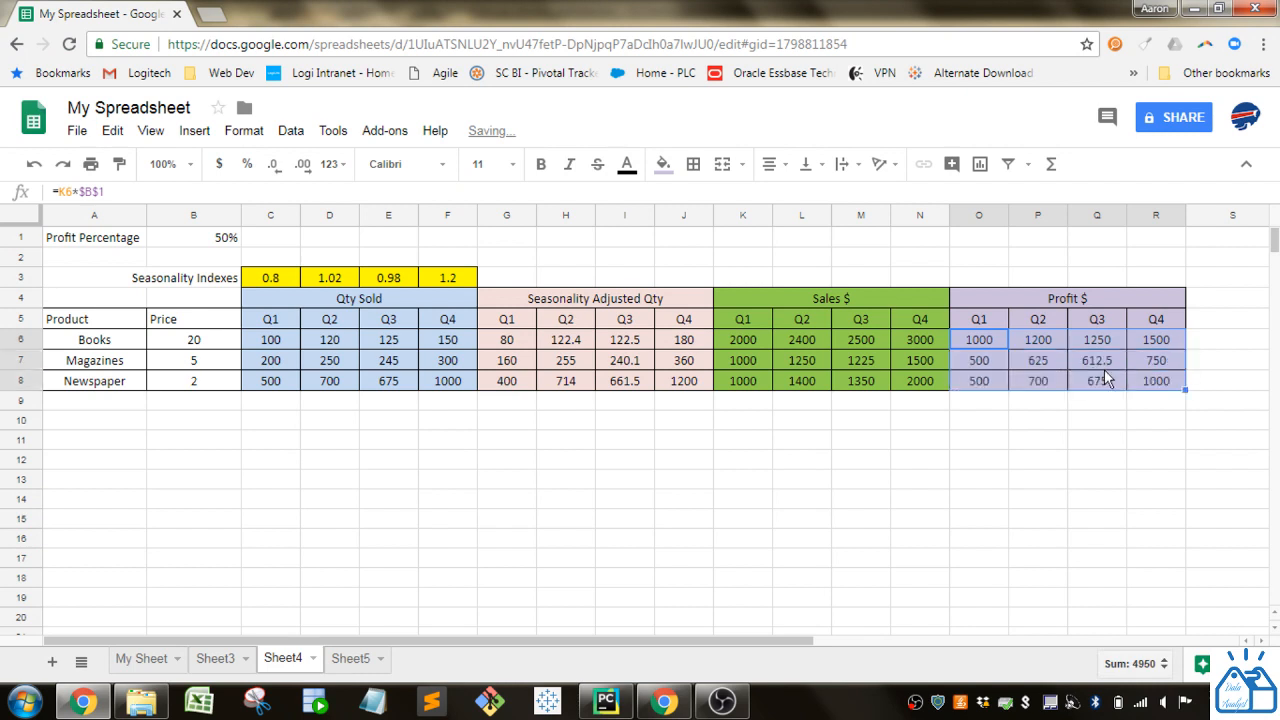
double_click(1100, 362)
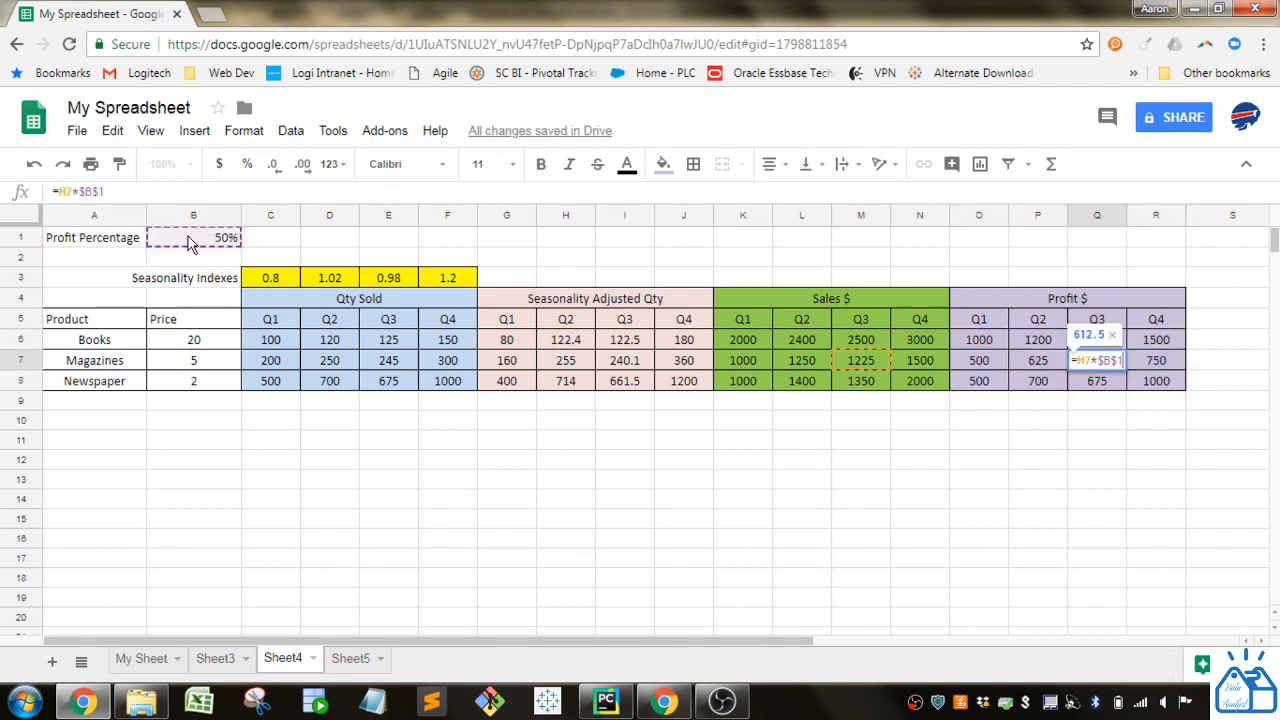
key("Return")
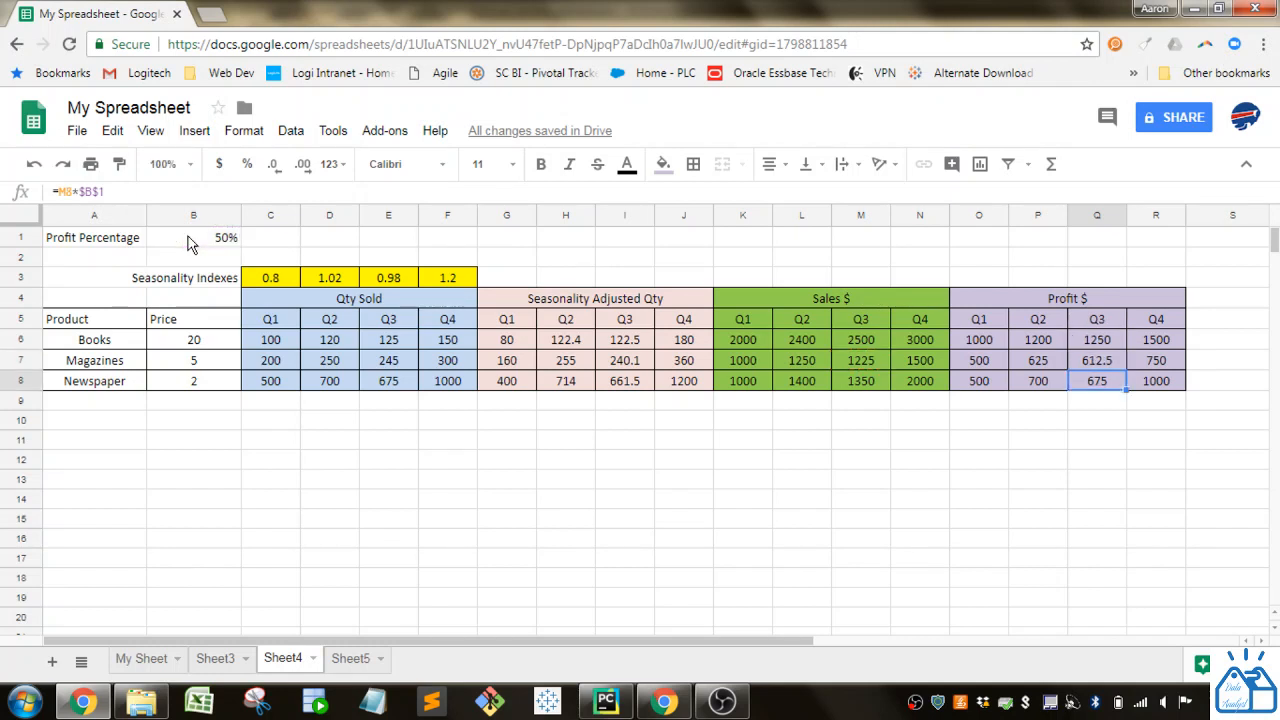